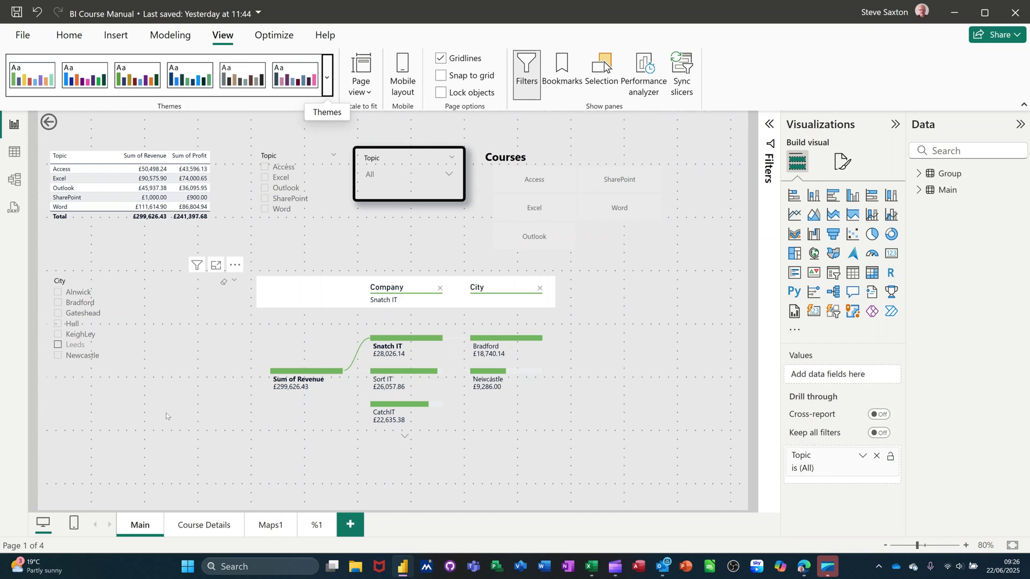
Look through the Course Details, Maps1 and %1 pages, then return to Main
{"action": "left_click", "coordinate": [184, 527]}
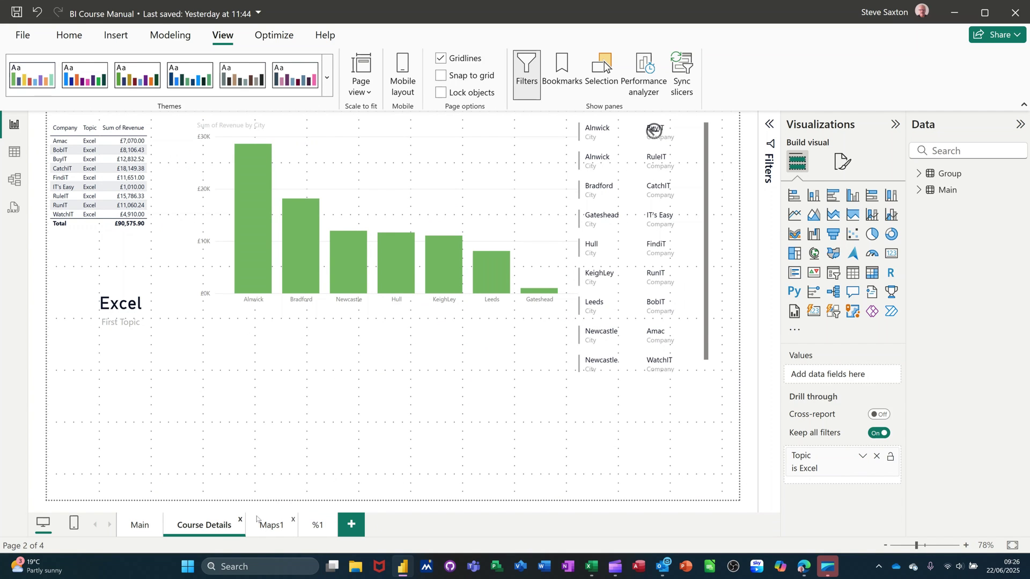
{"action": "left_click", "coordinate": [269, 530]}
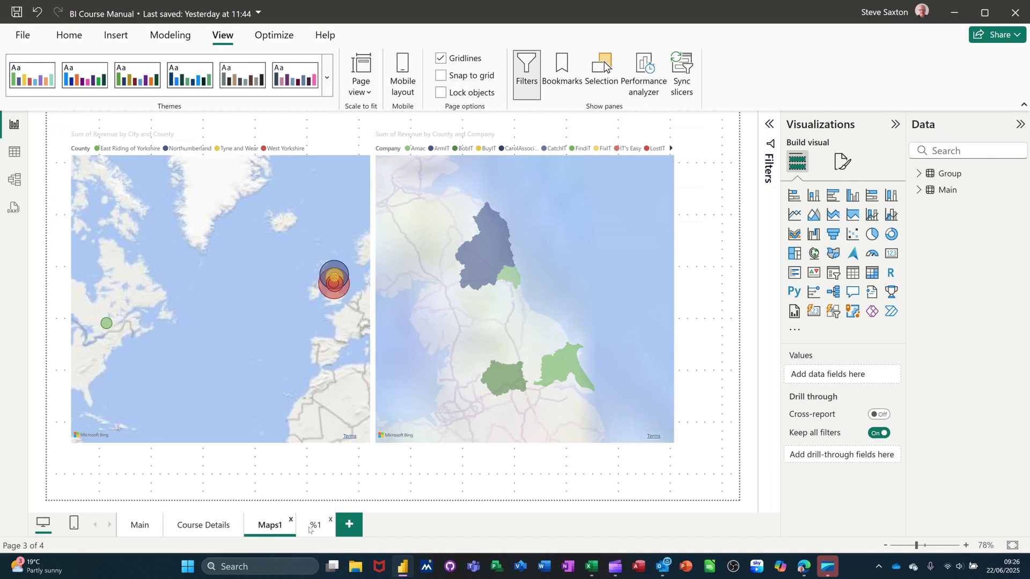
{"action": "left_click", "coordinate": [317, 527]}
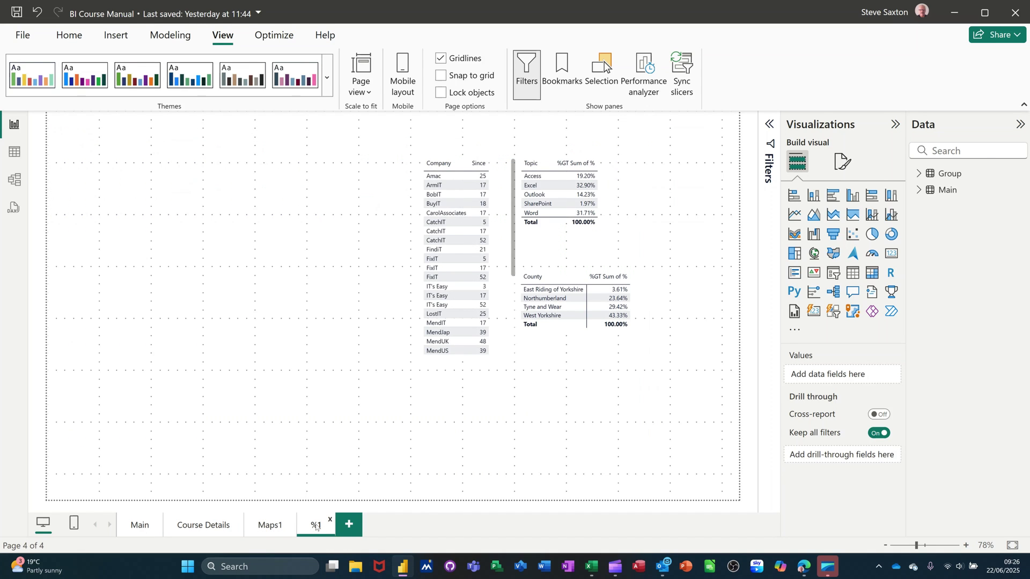
{"action": "left_click", "coordinate": [143, 528]}
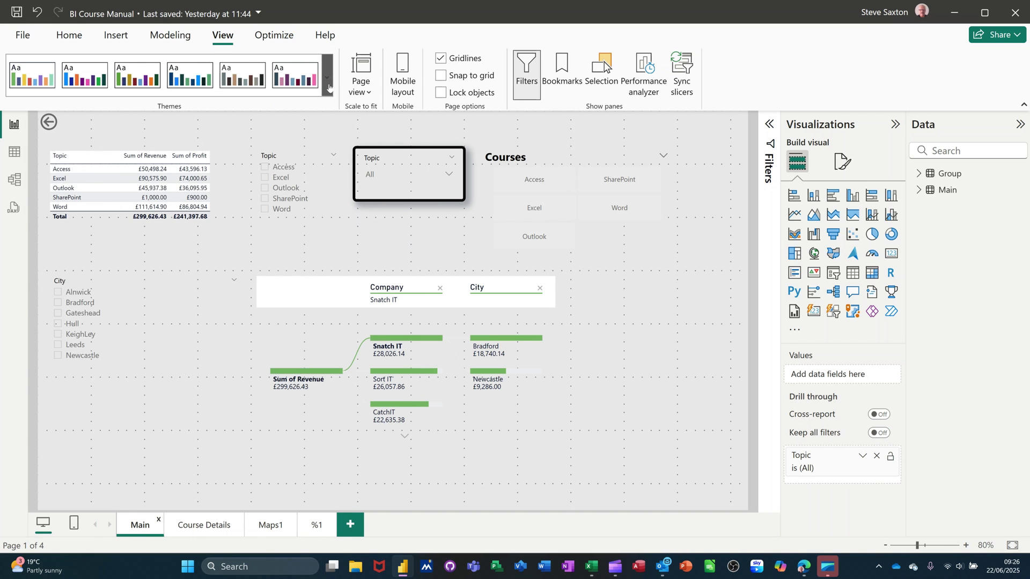
Apply the Bloom theme and check Course Details, Maps1 and %1 in it, ending on Main
{"action": "left_click", "coordinate": [328, 79]}
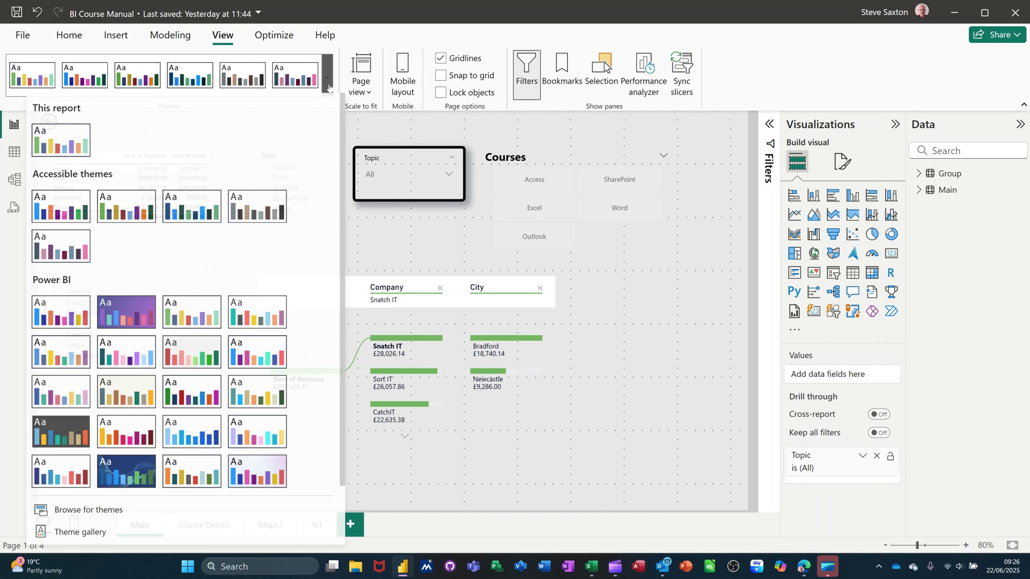
{"action": "left_click", "coordinate": [129, 322]}
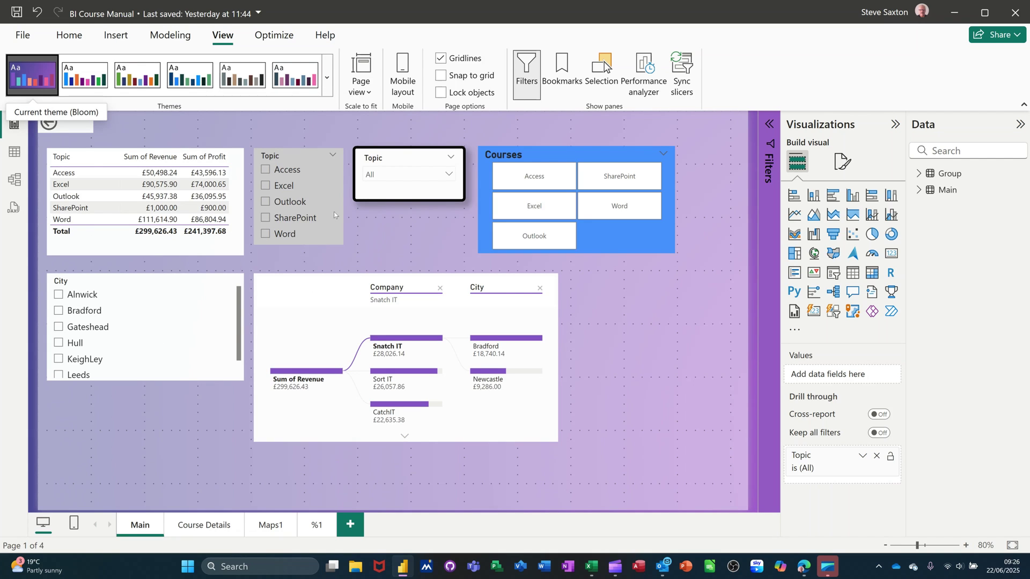
{"action": "left_click", "coordinate": [200, 524]}
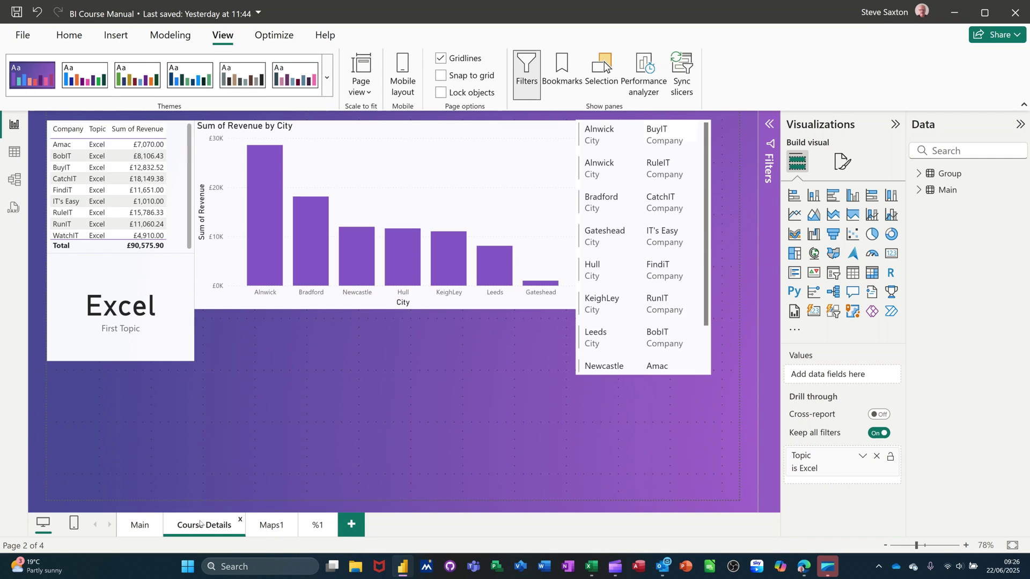
{"action": "left_click", "coordinate": [267, 526]}
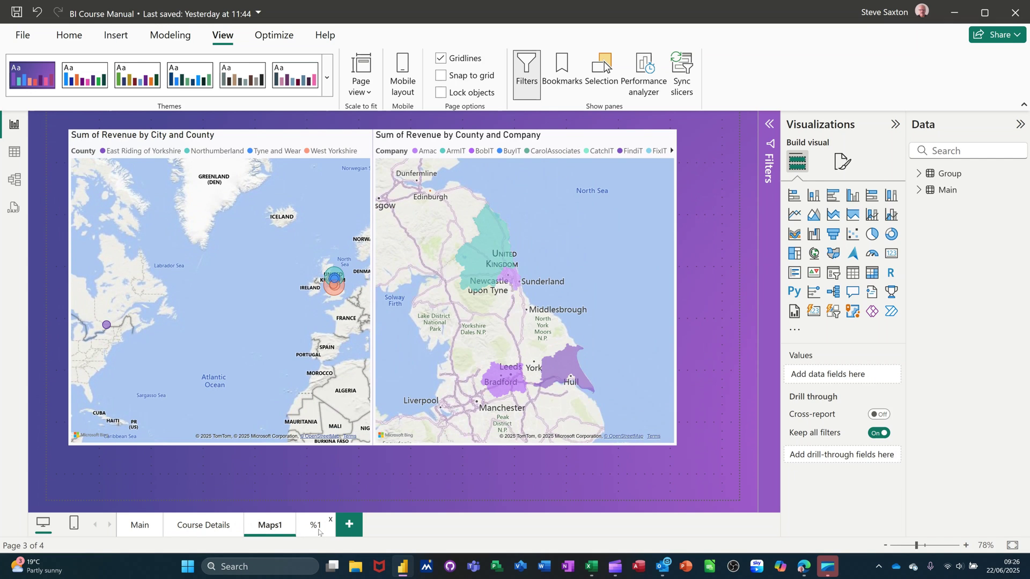
{"action": "left_click", "coordinate": [319, 532]}
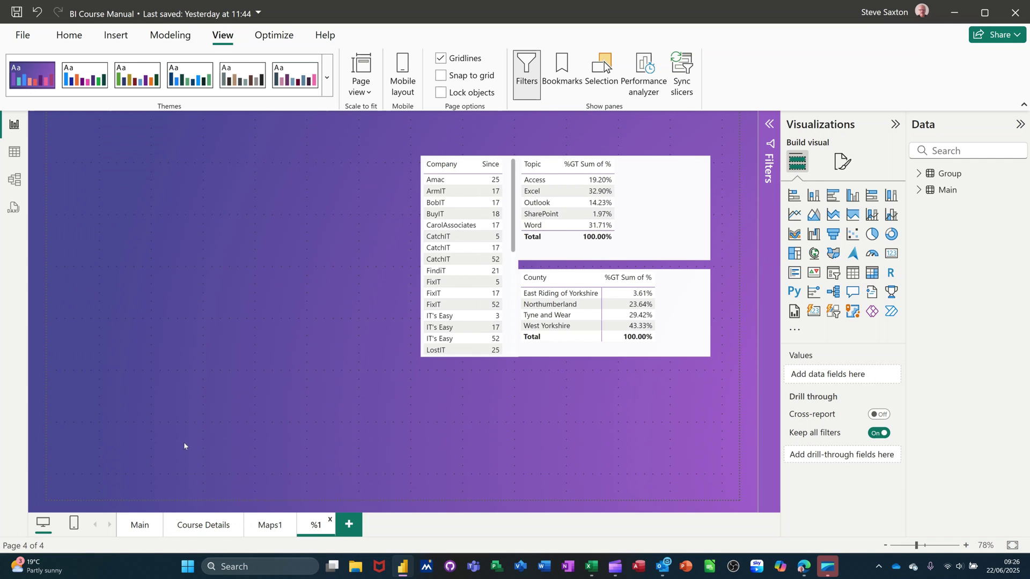
{"action": "left_click", "coordinate": [139, 524]}
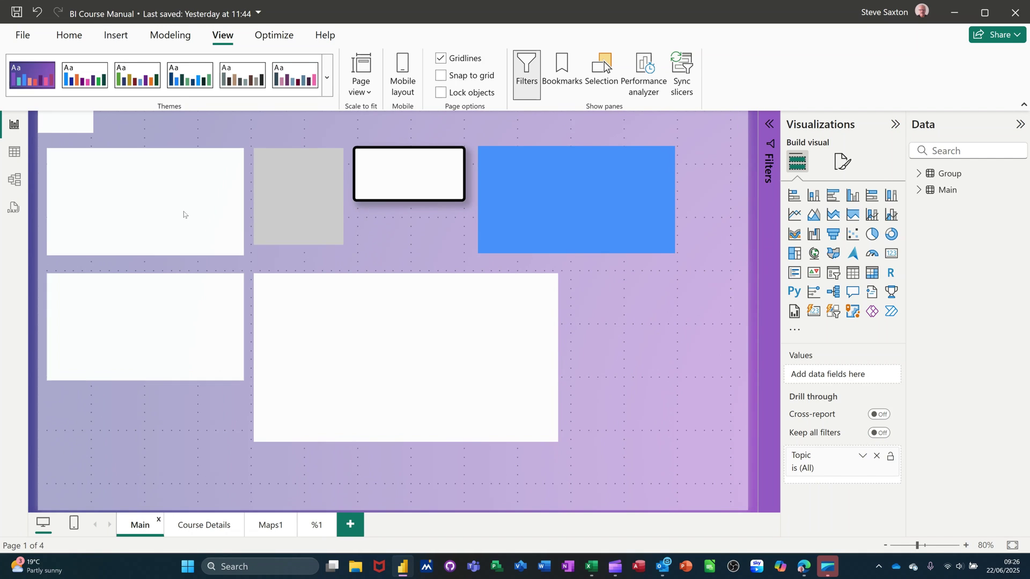
Switch the report back to the Default theme and start customizing the current theme
{"action": "left_click", "coordinate": [326, 77]}
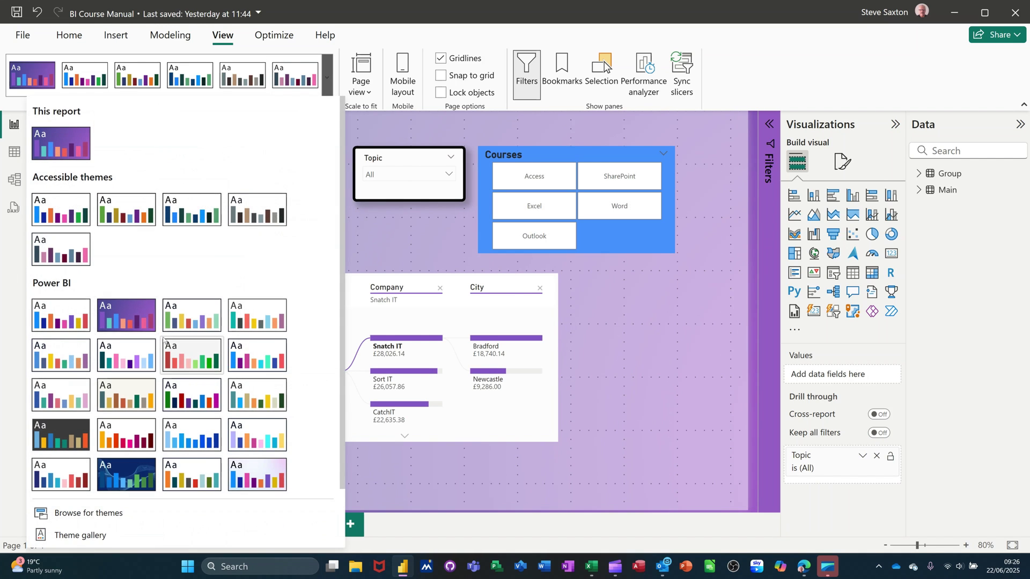
{"action": "left_click", "coordinate": [56, 321]}
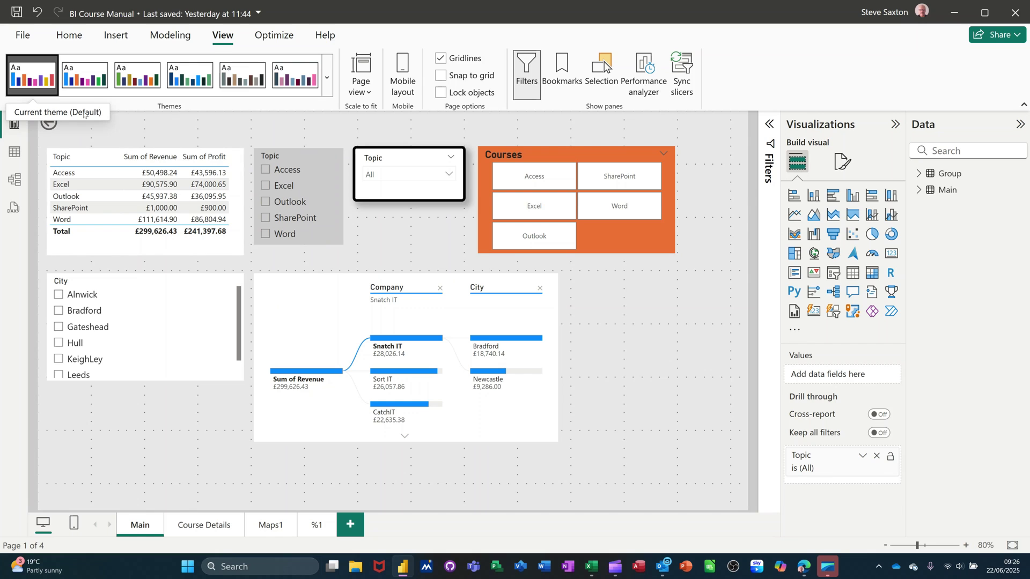
{"action": "left_click", "coordinate": [325, 85]}
{"action": "scroll", "coordinate": [278, 268], "scroll_direction": "down", "scroll_amount": 2}
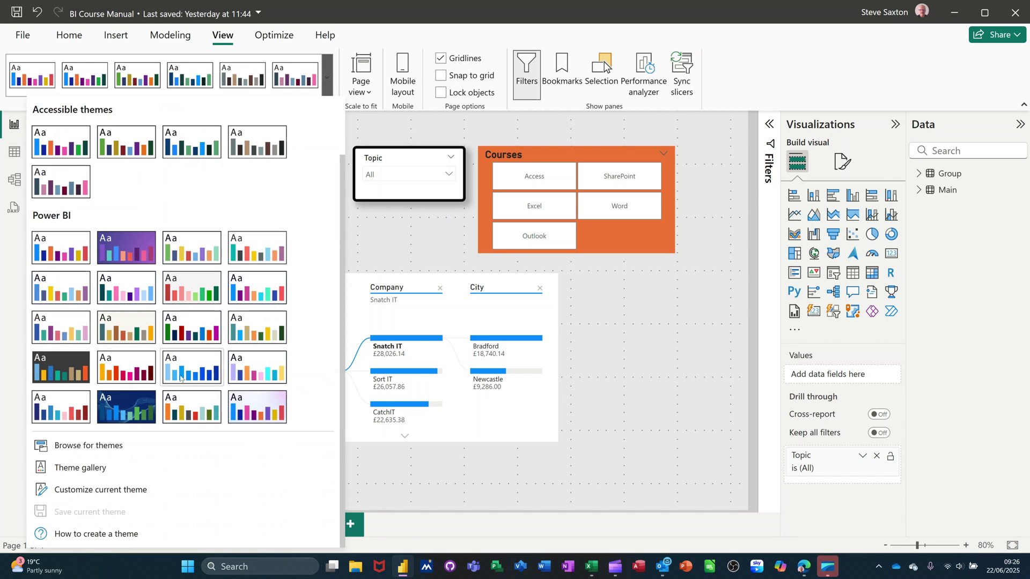
{"action": "left_click", "coordinate": [78, 491]}
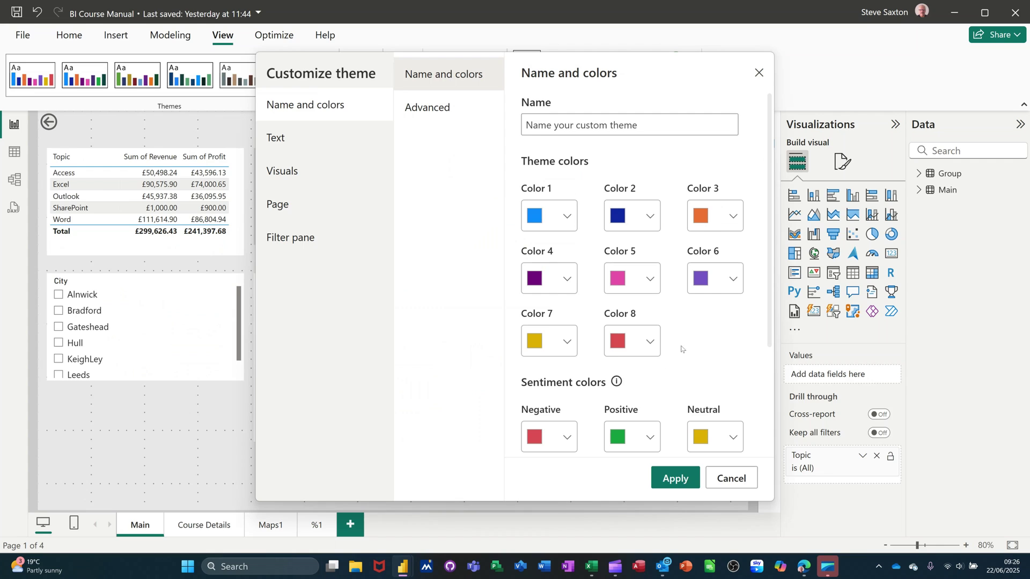
Name the custom theme 'Sax', leaving the default colour palette unchanged
{"action": "scroll", "coordinate": [679, 295], "scroll_direction": "down", "scroll_amount": 1}
{"action": "scroll", "coordinate": [679, 295], "scroll_direction": "up", "scroll_amount": 1}
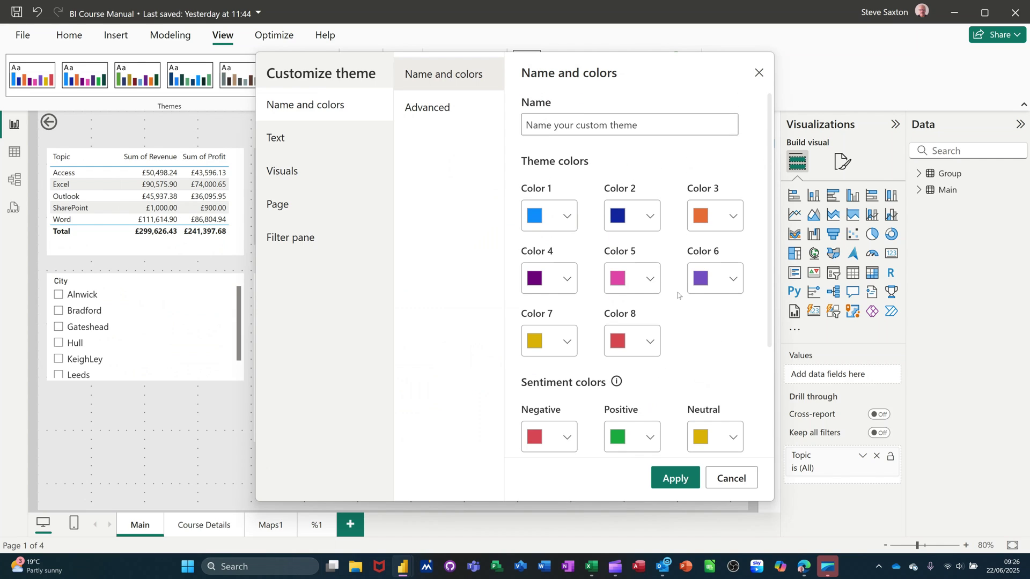
{"action": "left_click", "coordinate": [567, 117]}
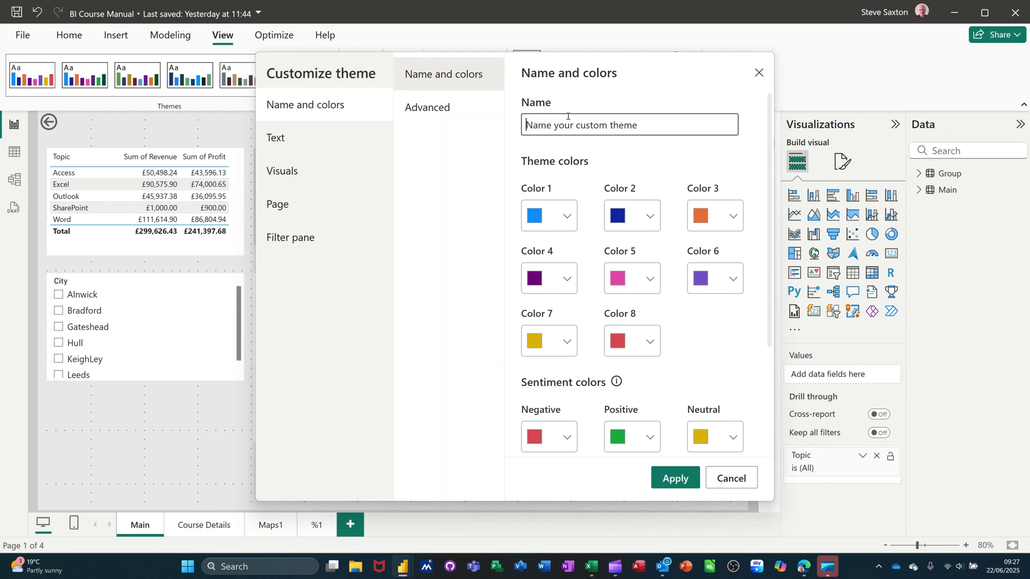
{"action": "type", "text": "Sax"}
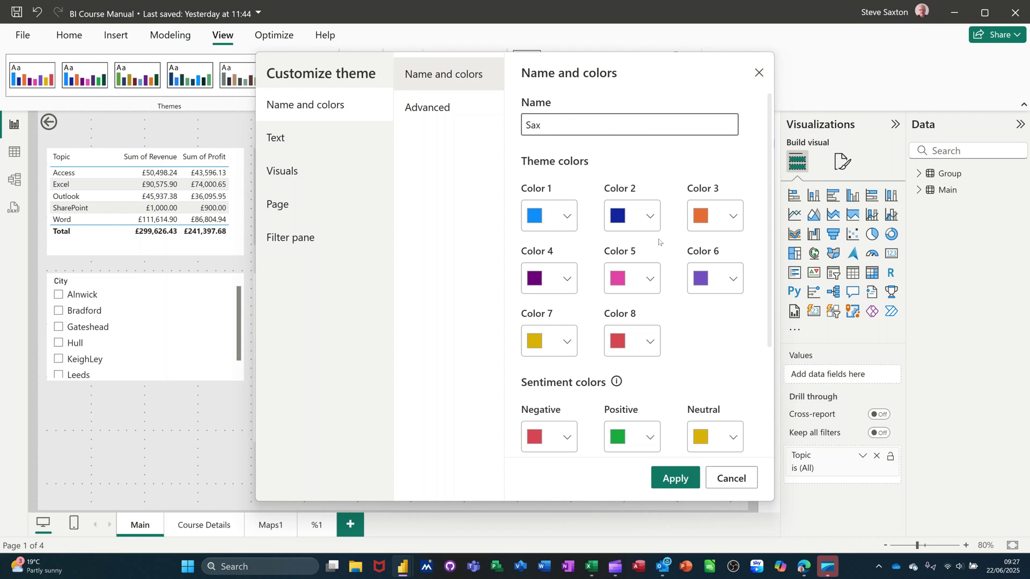
{"action": "scroll", "coordinate": [659, 241], "scroll_direction": "down", "scroll_amount": 2}
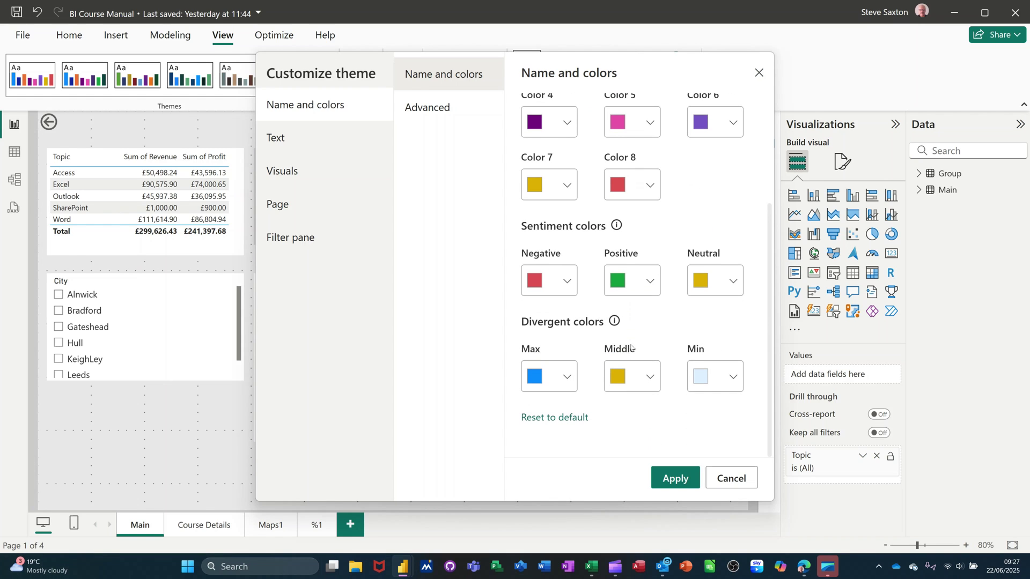
{"action": "scroll", "coordinate": [630, 347], "scroll_direction": "up", "scroll_amount": 3}
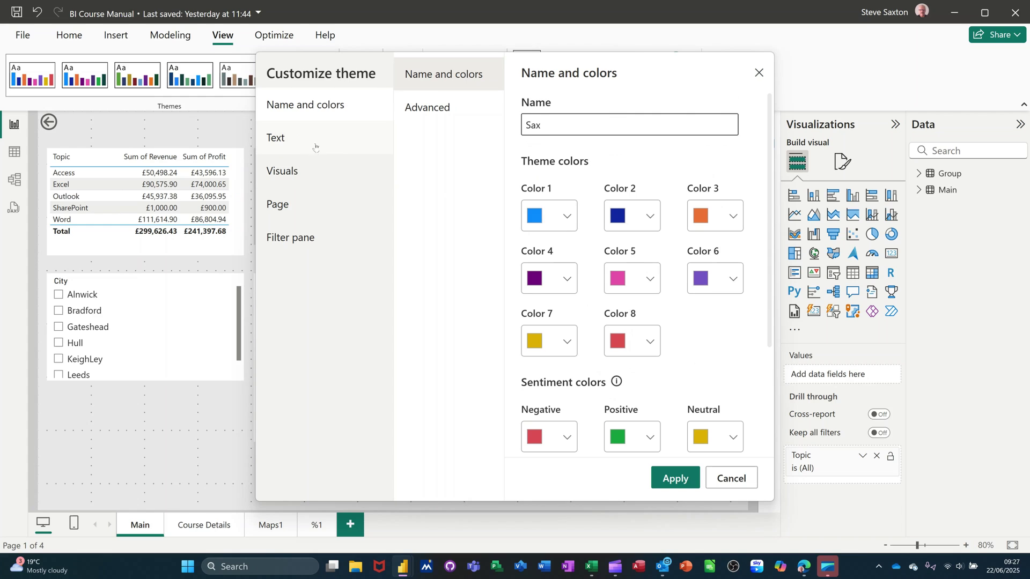
Raise general text to 14 pt and review Title, Cards and KPIs, and Tab headers text settings
{"action": "left_click", "coordinate": [285, 140]}
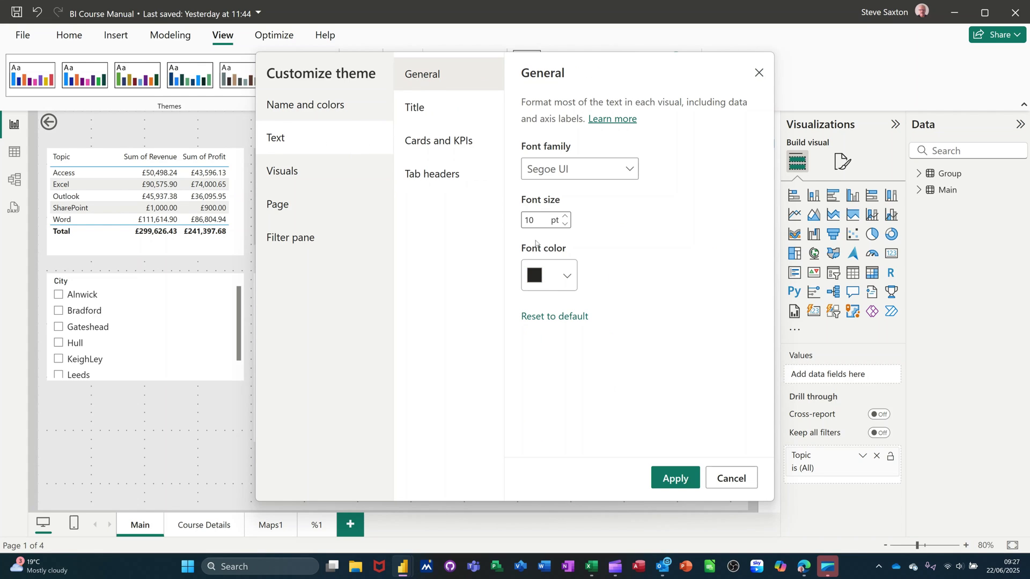
{"action": "left_click", "coordinate": [565, 216]}
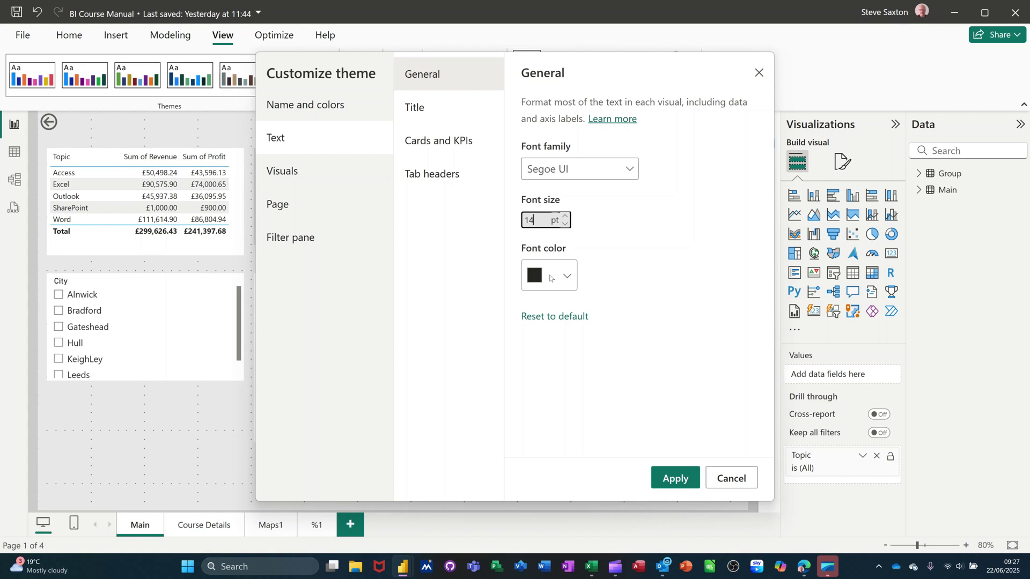
{"action": "left_click", "coordinate": [424, 112]}
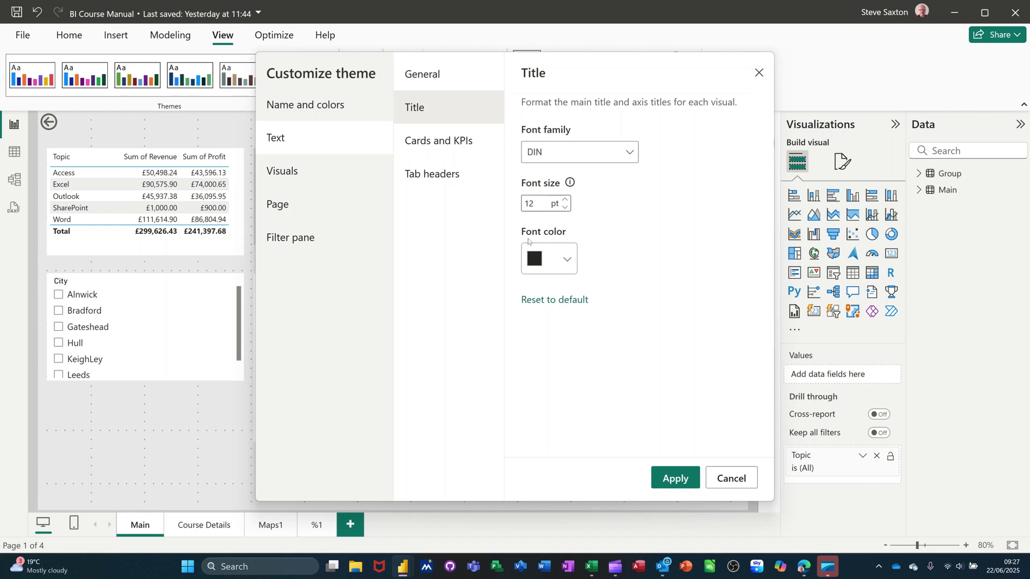
{"action": "left_click", "coordinate": [445, 146]}
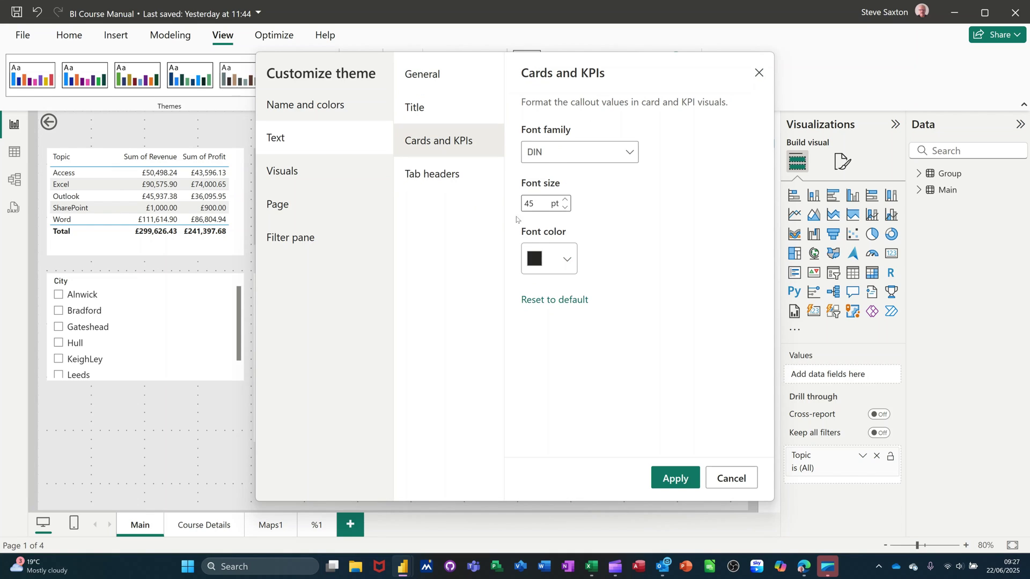
{"action": "key", "text": "Down"}
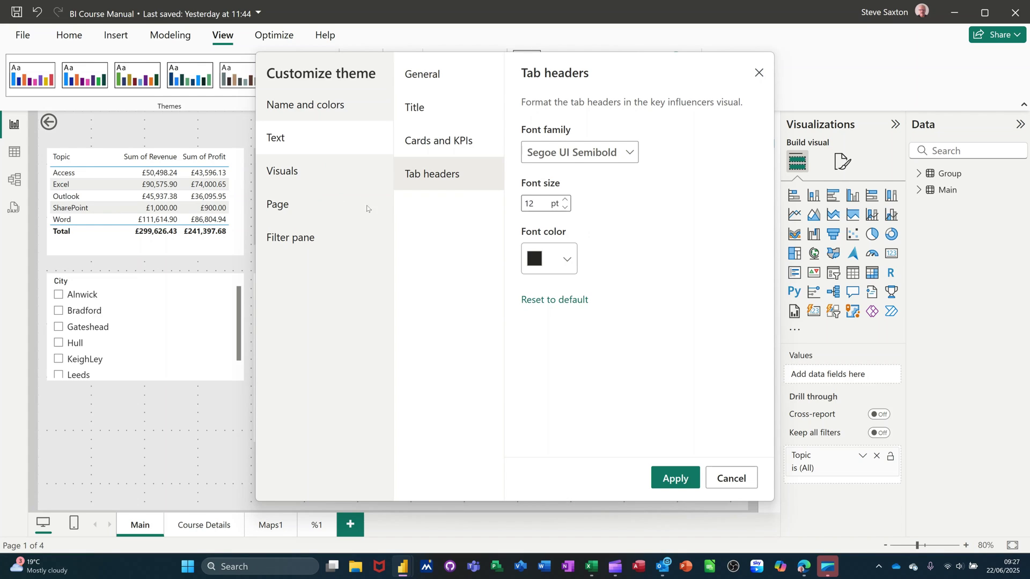
Give visuals a mustard yellow background at 52% transparency
{"action": "left_click", "coordinate": [292, 174]}
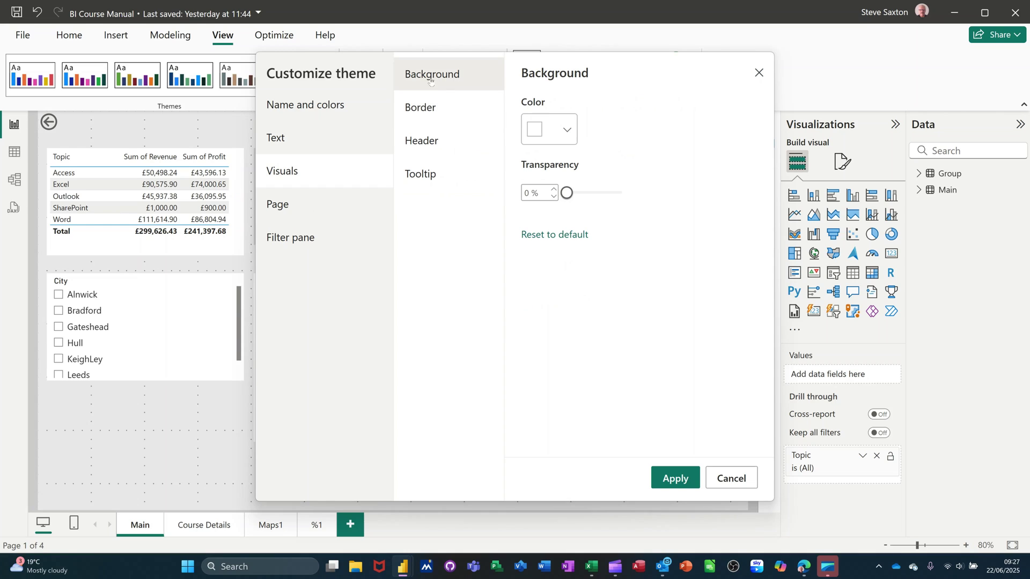
{"action": "left_click", "coordinate": [566, 134]}
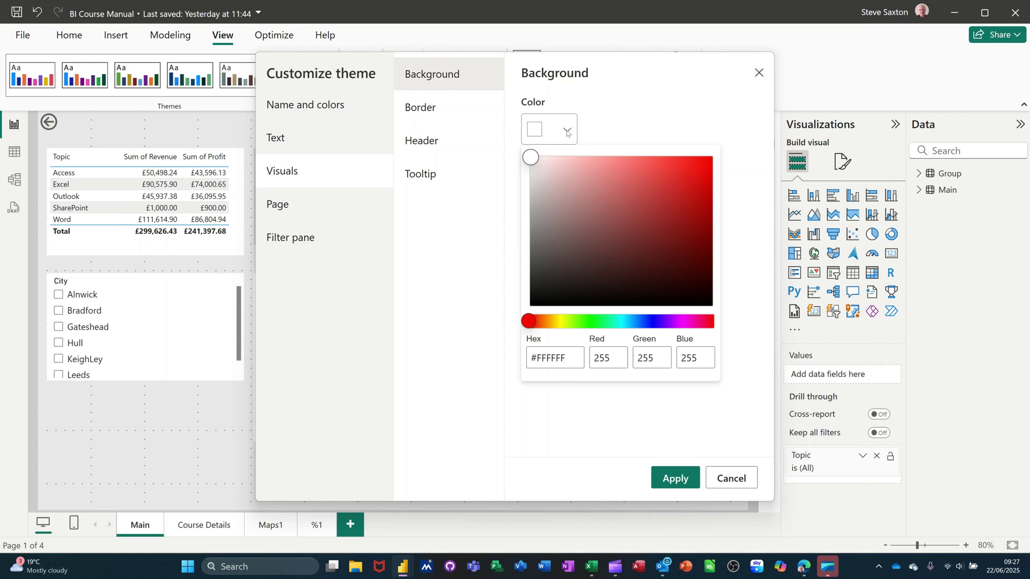
{"action": "left_click", "coordinate": [552, 323]}
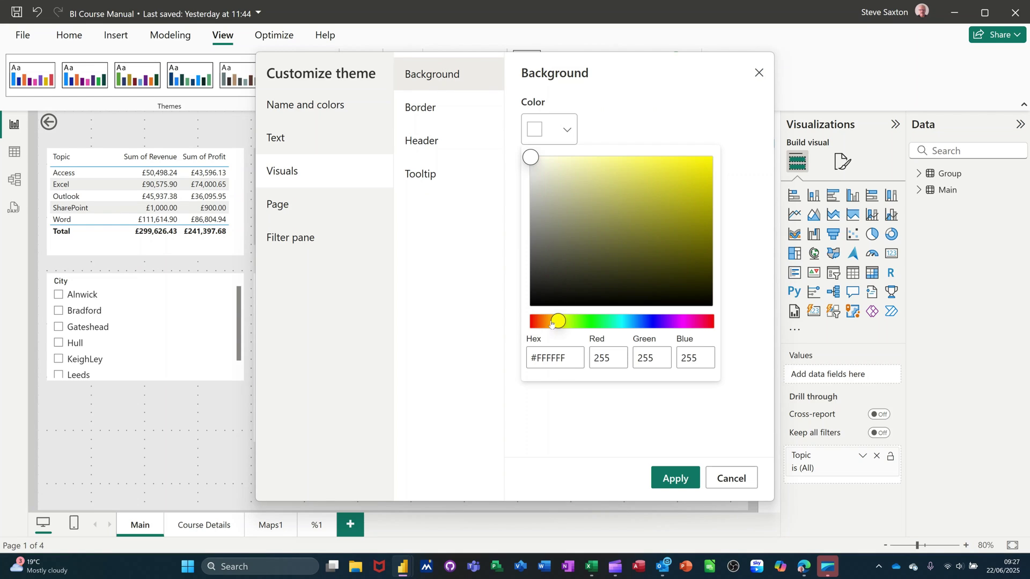
{"action": "left_click", "coordinate": [550, 321]}
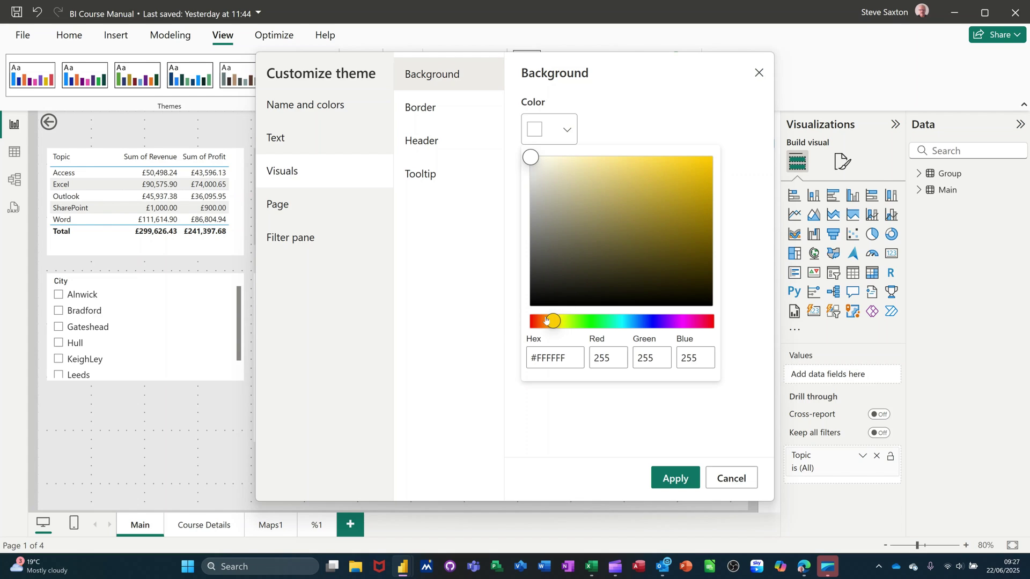
{"action": "left_click", "coordinate": [693, 171]}
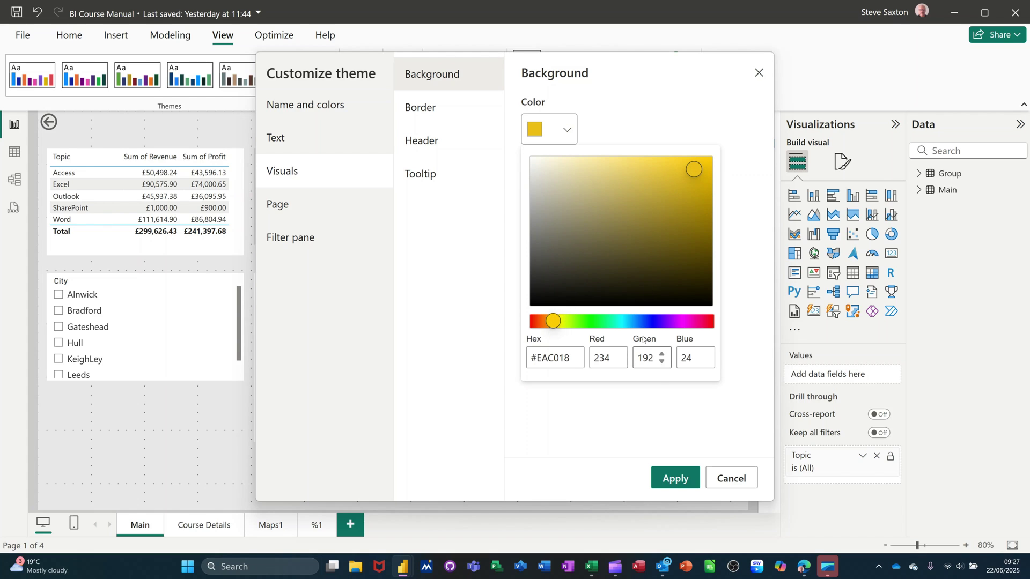
{"action": "left_click", "coordinate": [677, 417]}
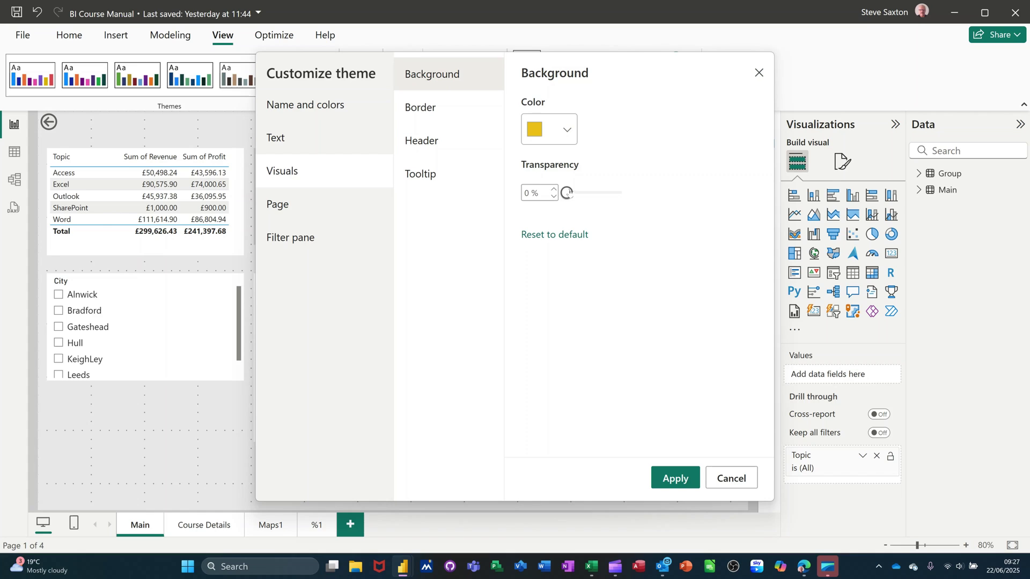
{"action": "left_click_drag", "start_coordinate": [566, 193], "coordinate": [595, 193]}
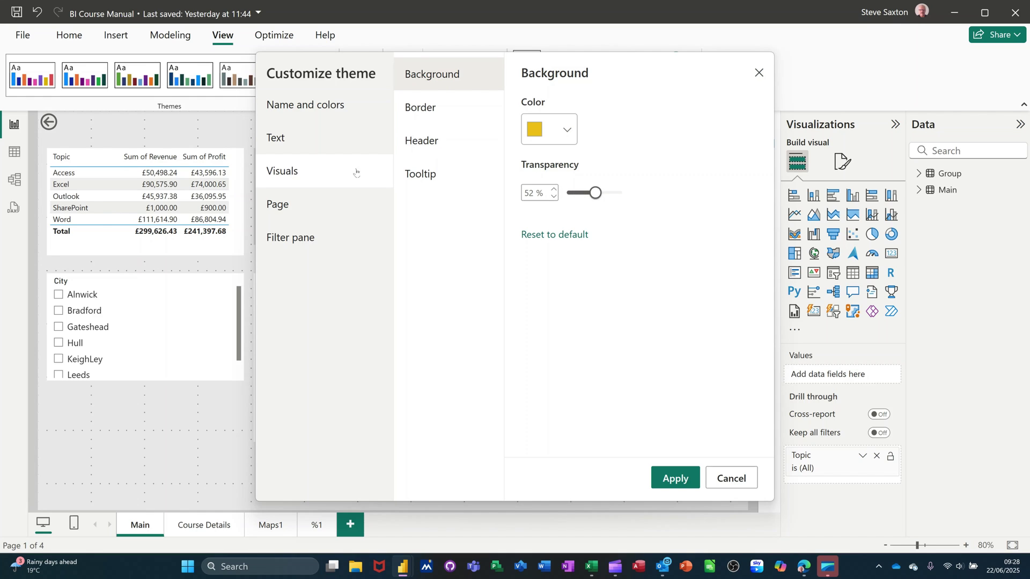
Turn on black visual borders with a 2 px corner radius
{"action": "left_click", "coordinate": [433, 109]}
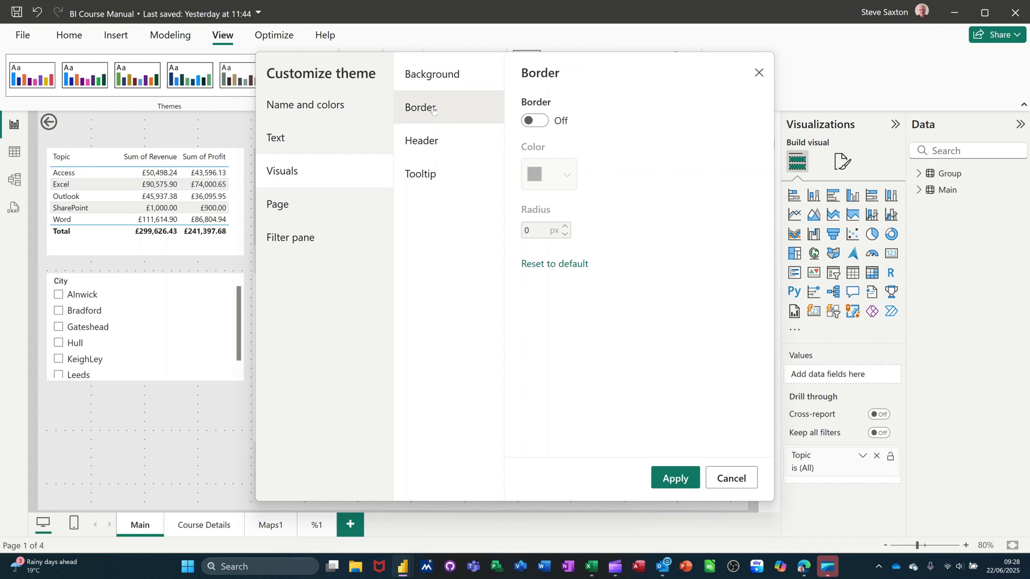
{"action": "left_click", "coordinate": [542, 122]}
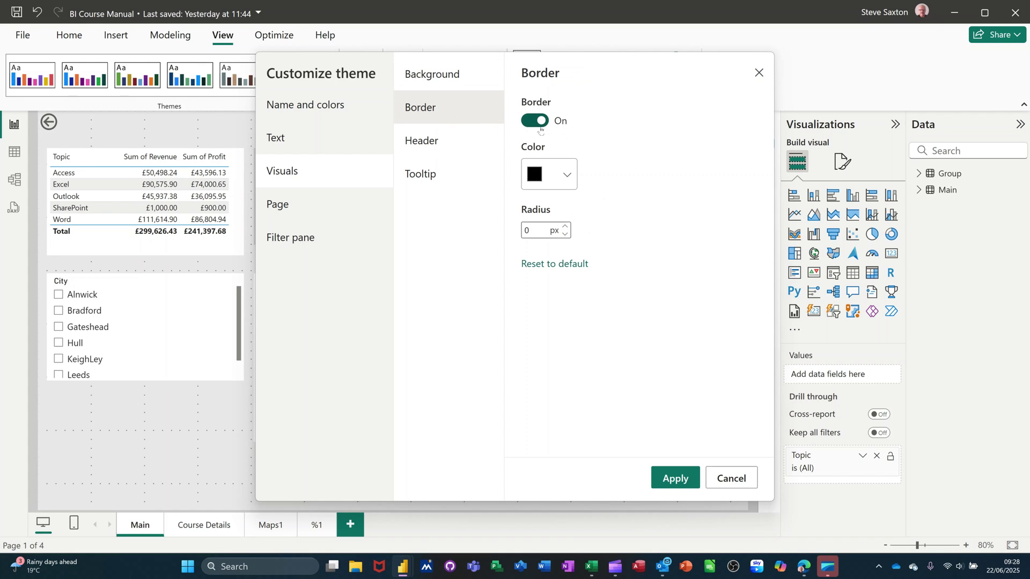
{"action": "left_click", "coordinate": [564, 227]}
{"action": "left_click", "coordinate": [563, 228]}
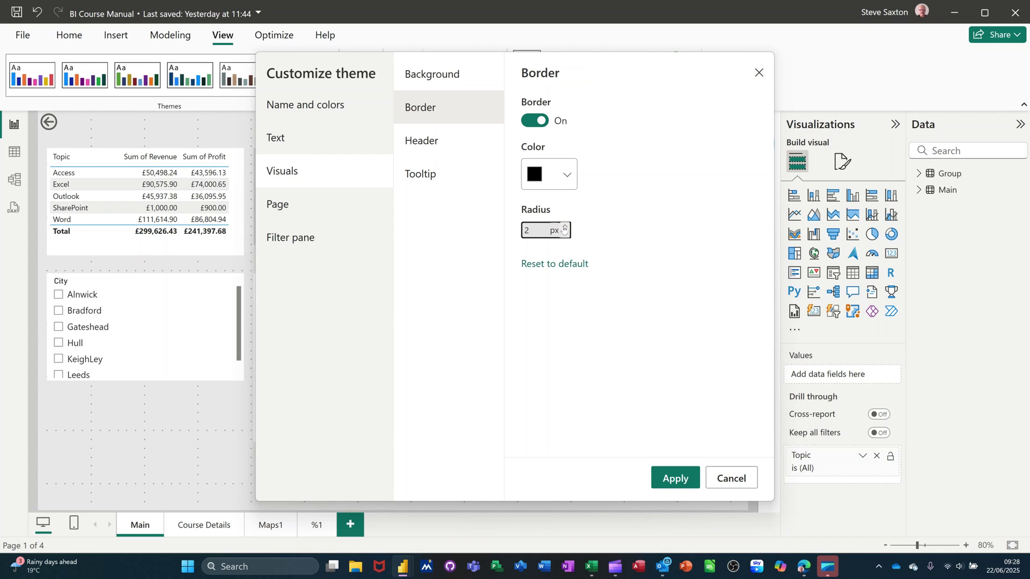
Give visual headers a red background and red border at 47% transparency
{"action": "left_click", "coordinate": [435, 143]}
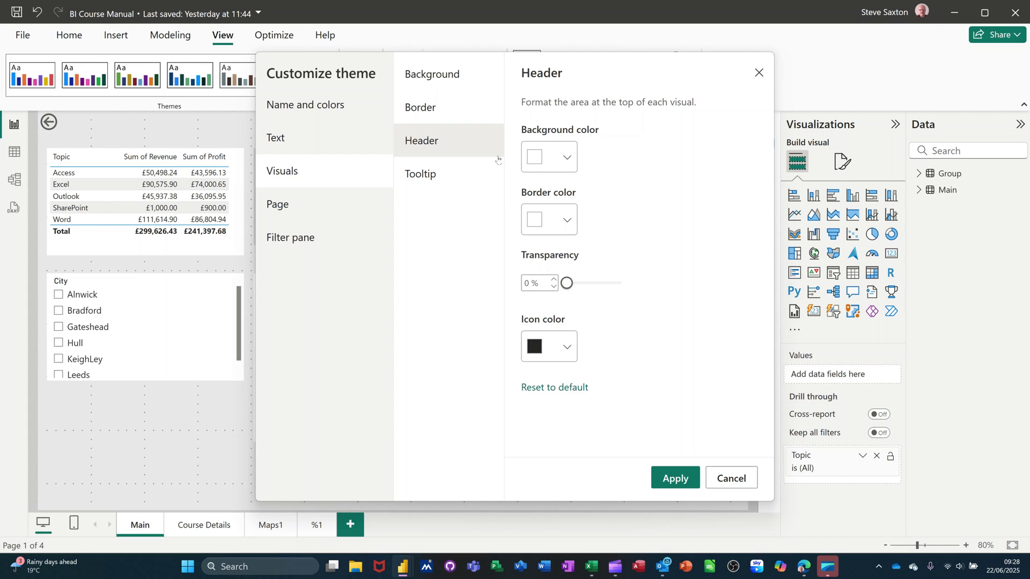
{"action": "left_click", "coordinate": [567, 160]}
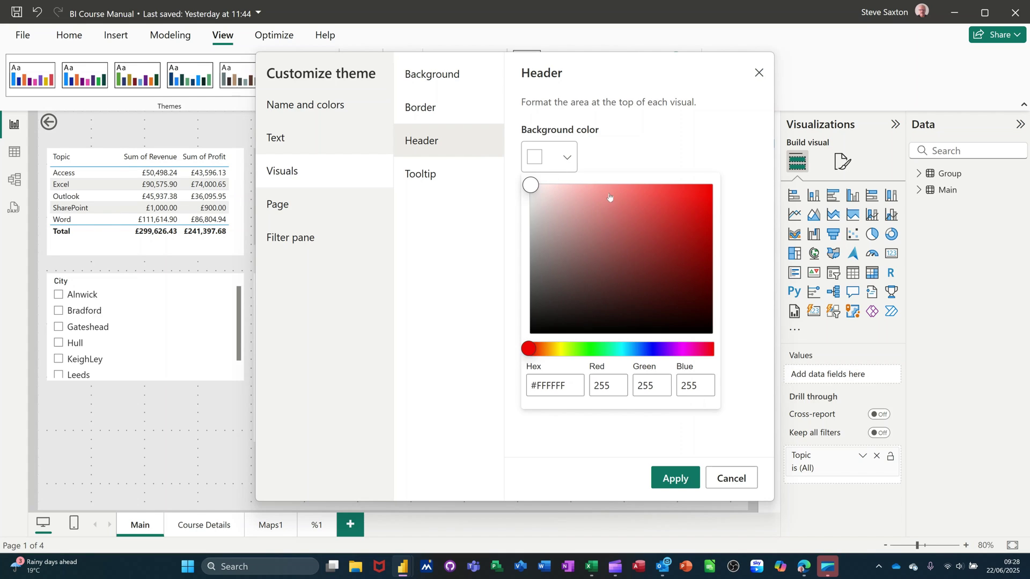
{"action": "left_click", "coordinate": [661, 196]}
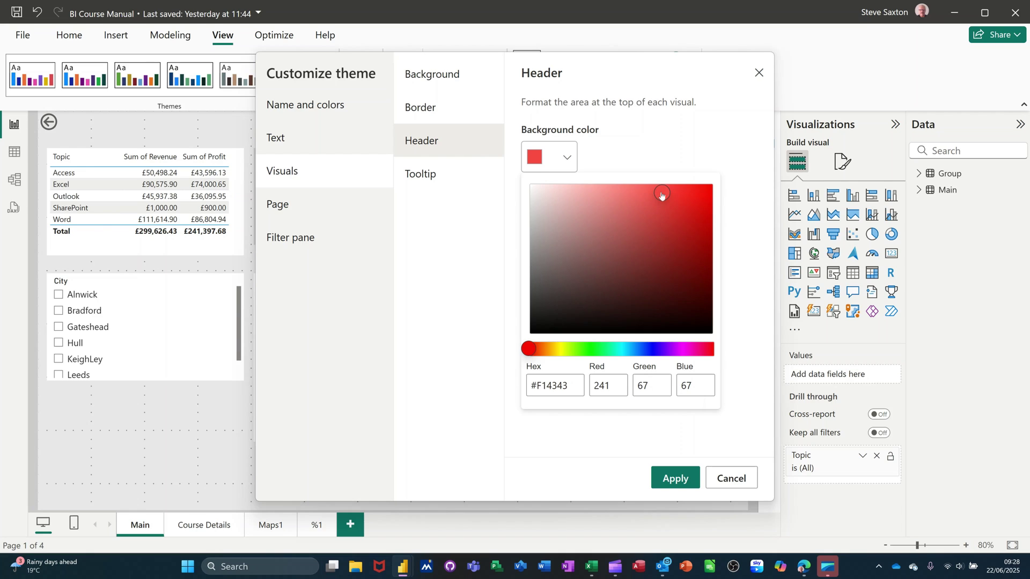
{"action": "left_click", "coordinate": [699, 440]}
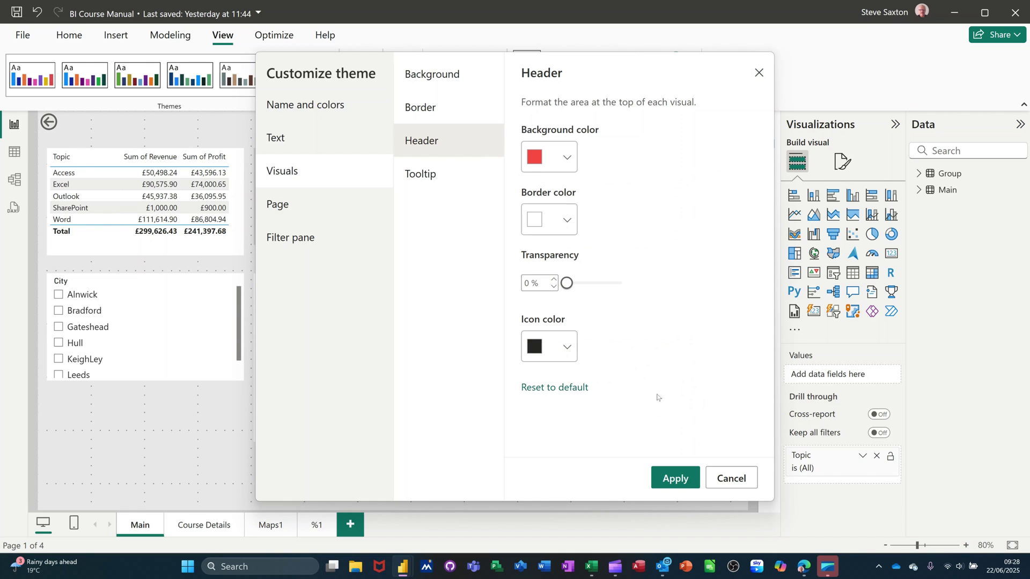
{"action": "left_click", "coordinate": [569, 224]}
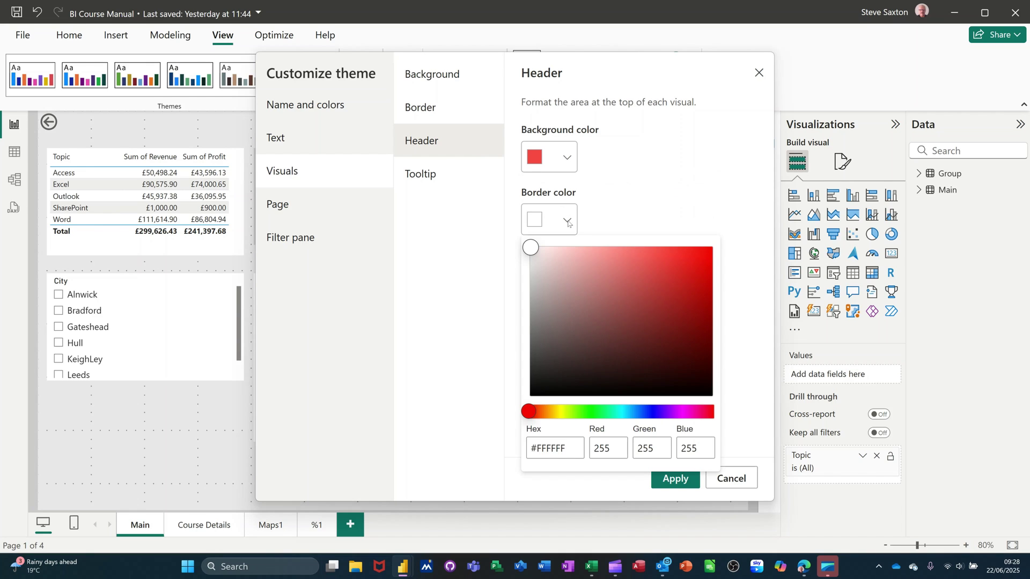
{"action": "left_click", "coordinate": [684, 264]}
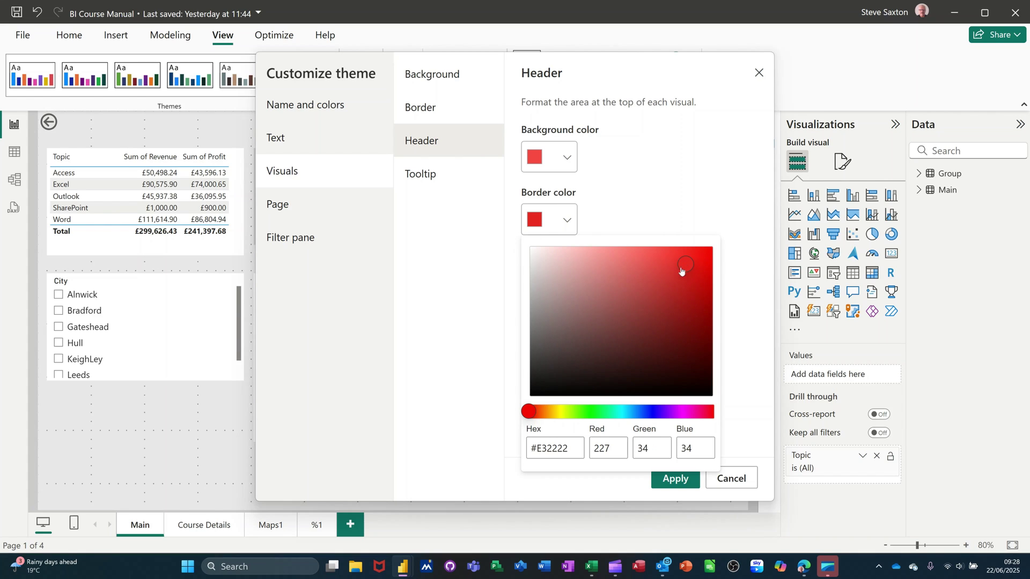
{"action": "left_click", "coordinate": [744, 398]}
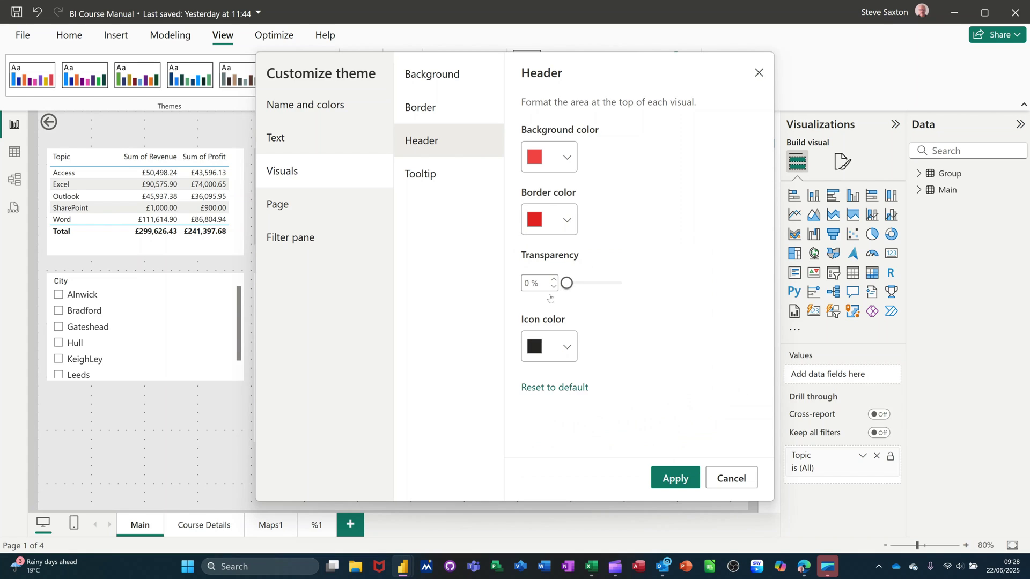
{"action": "left_click_drag", "start_coordinate": [567, 288], "coordinate": [593, 289]}
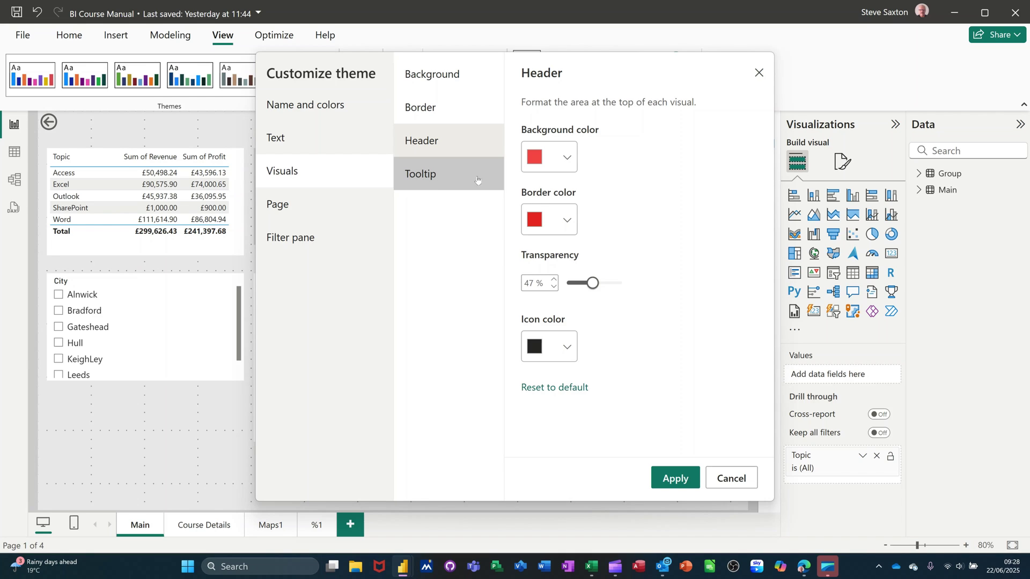
{"action": "left_click", "coordinate": [436, 185]}
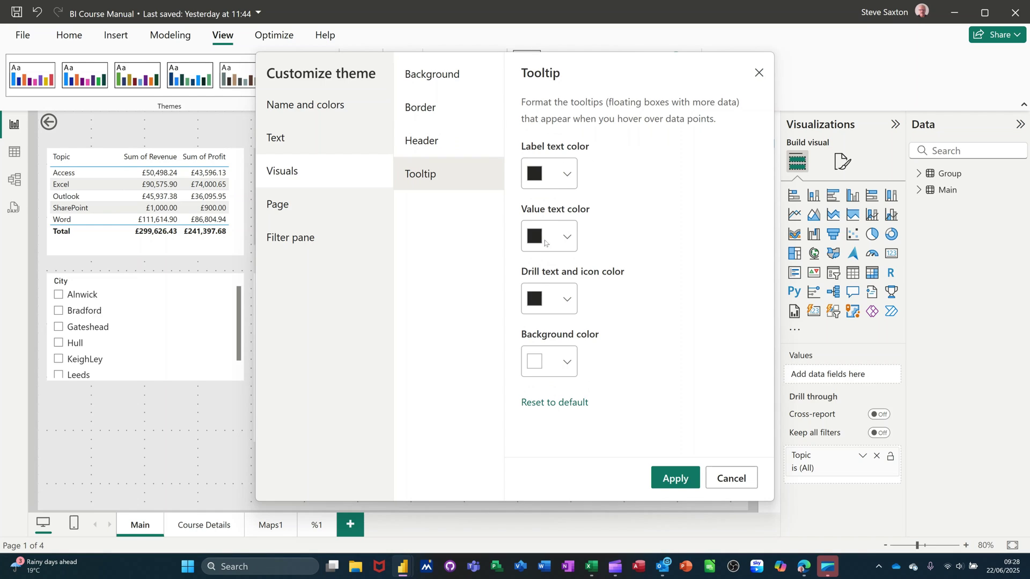
Give tooltips a yellow background colour
{"action": "left_click", "coordinate": [569, 364]}
{"action": "left_click", "coordinate": [561, 286]}
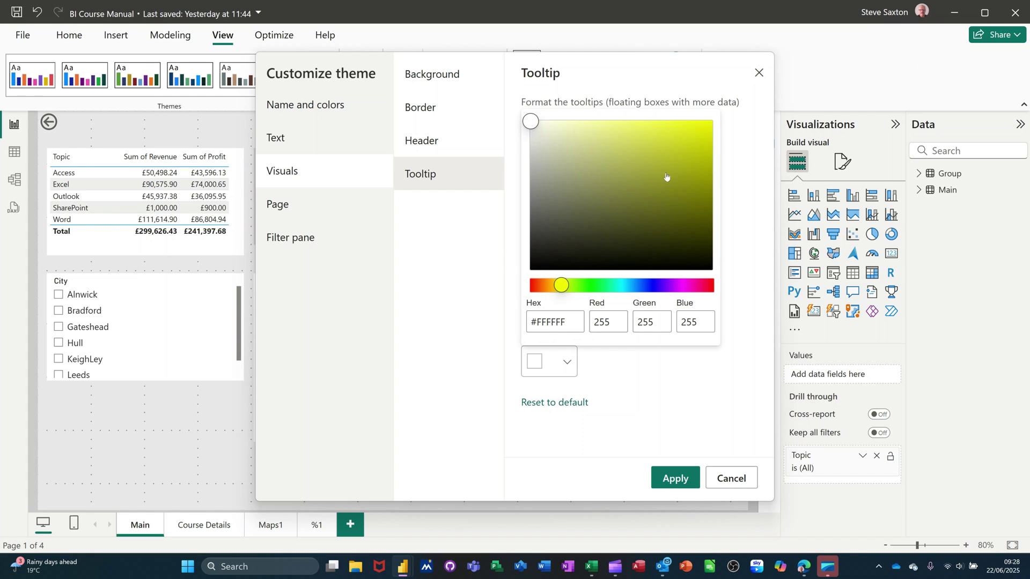
{"action": "left_click", "coordinate": [684, 134]}
{"action": "left_click", "coordinate": [588, 351]}
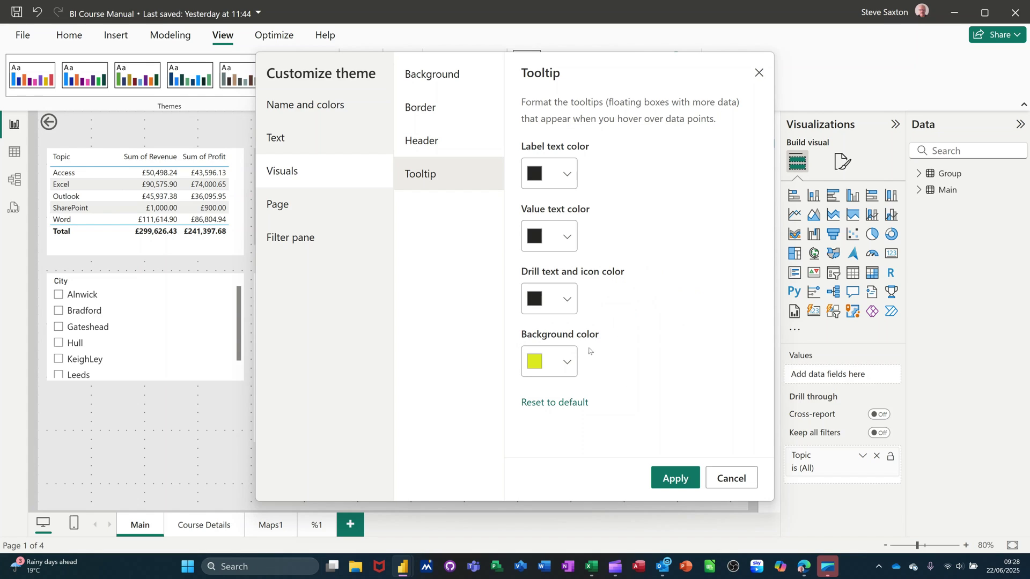
Set the page wallpaper to purple #7A20E1 at 100% transparency
{"action": "left_click", "coordinate": [283, 210]}
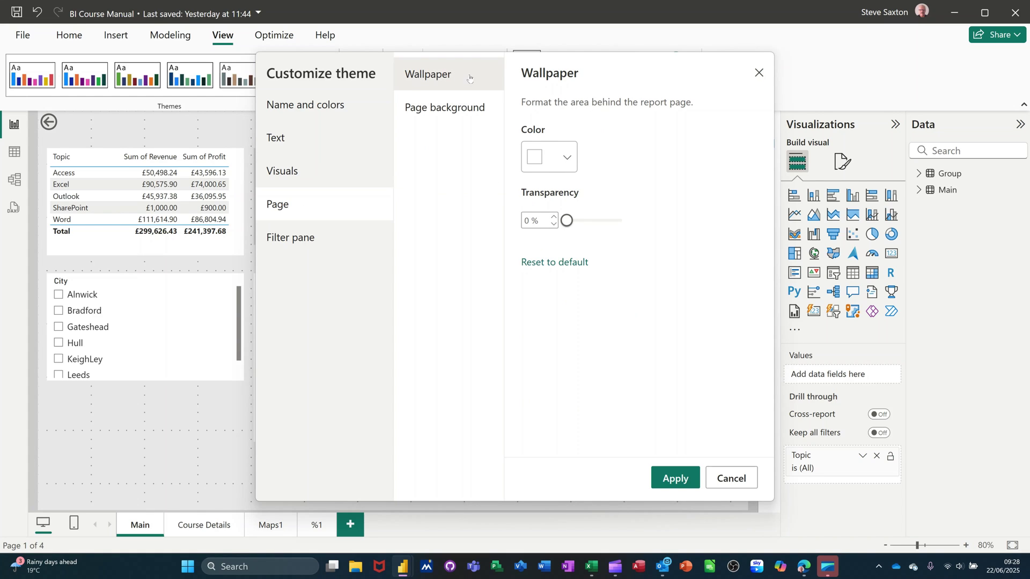
{"action": "left_click", "coordinate": [570, 163]}
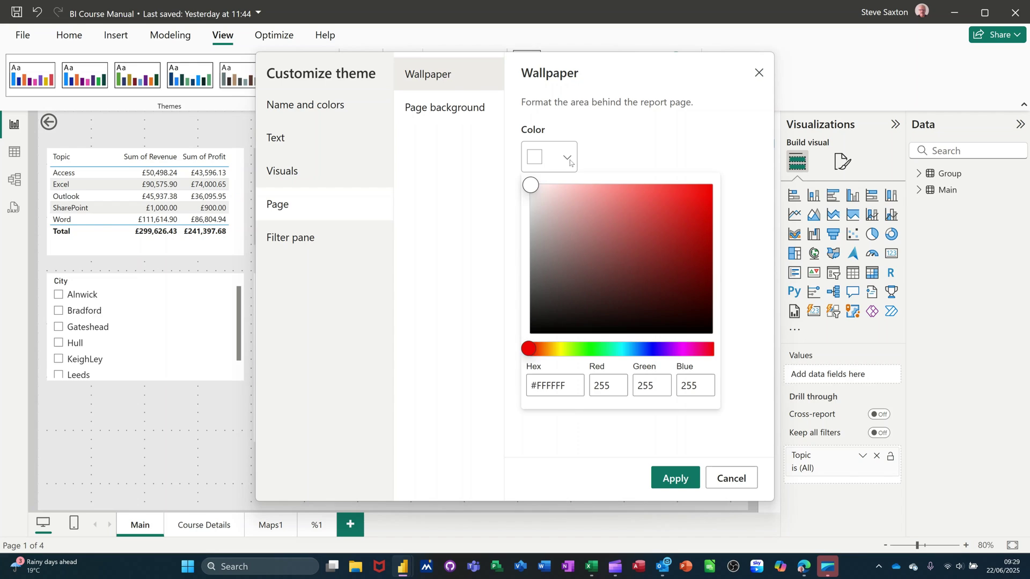
{"action": "left_click", "coordinate": [665, 349]}
{"action": "left_click", "coordinate": [685, 207]}
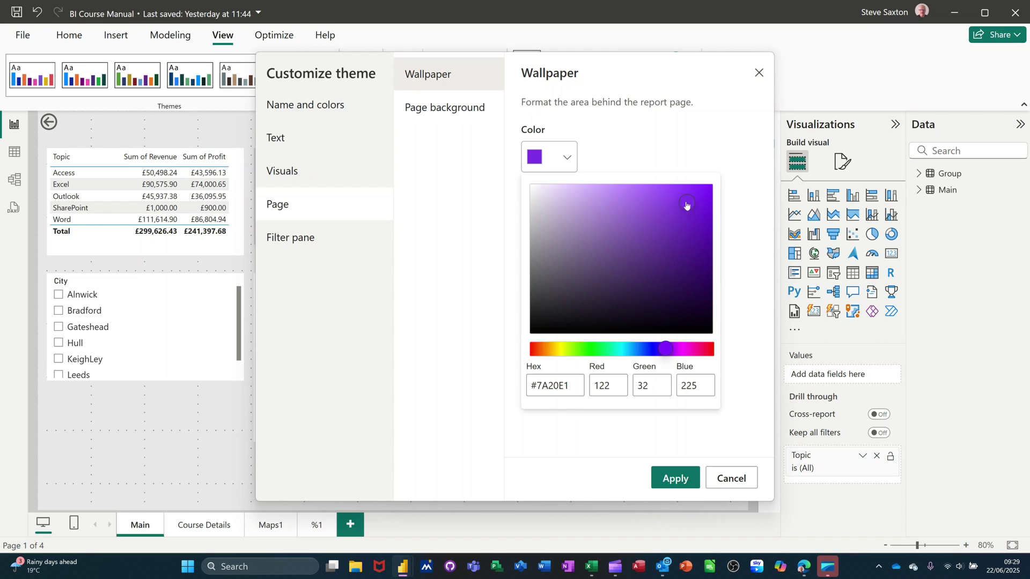
{"action": "left_click", "coordinate": [652, 136]}
{"action": "left_click_drag", "start_coordinate": [566, 221], "coordinate": [625, 227]}
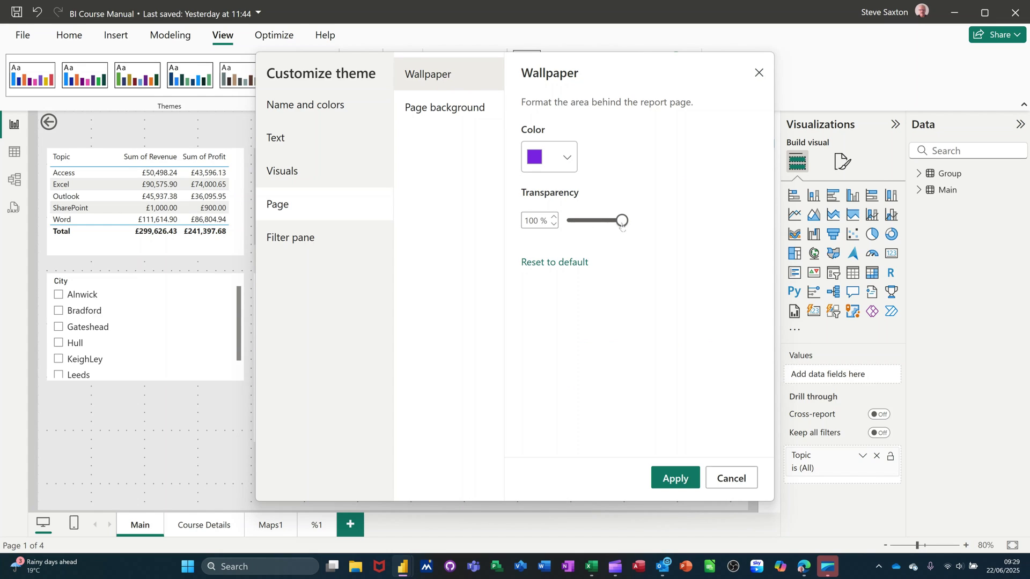
Make the page background blue and lower its transparency to 59%
{"action": "left_click", "coordinate": [432, 115]}
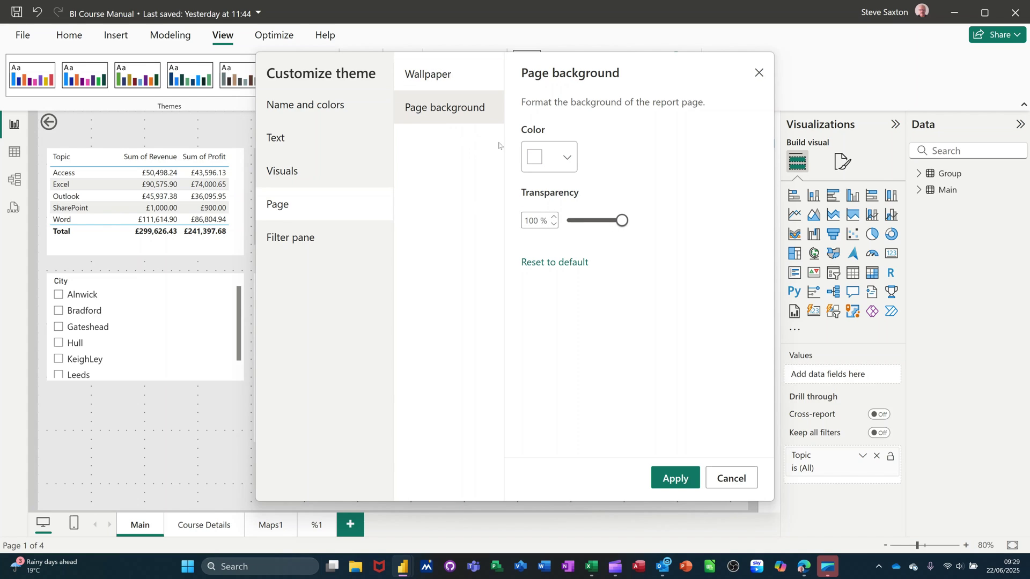
{"action": "left_click", "coordinate": [568, 159]}
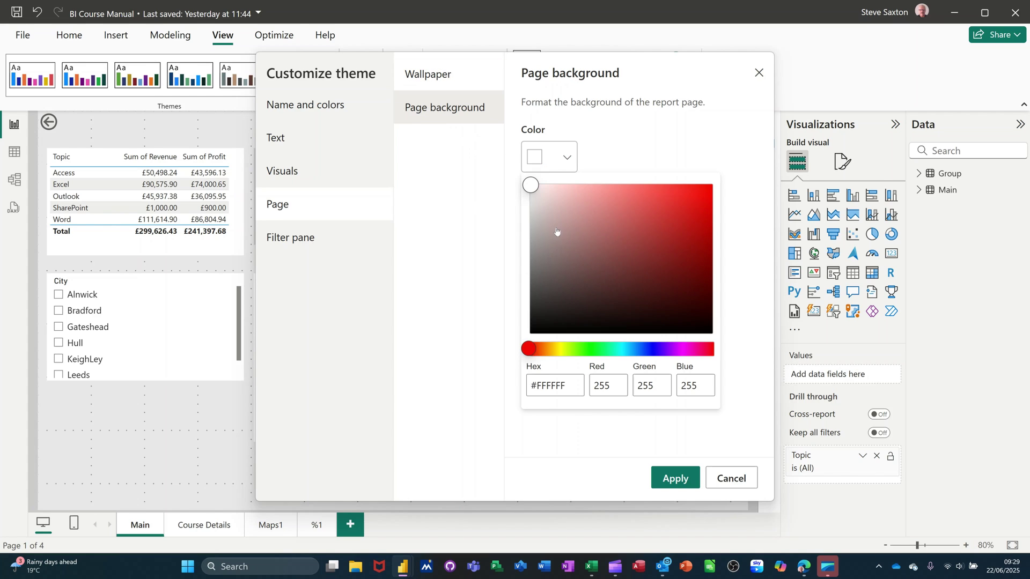
{"action": "left_click", "coordinate": [652, 349]}
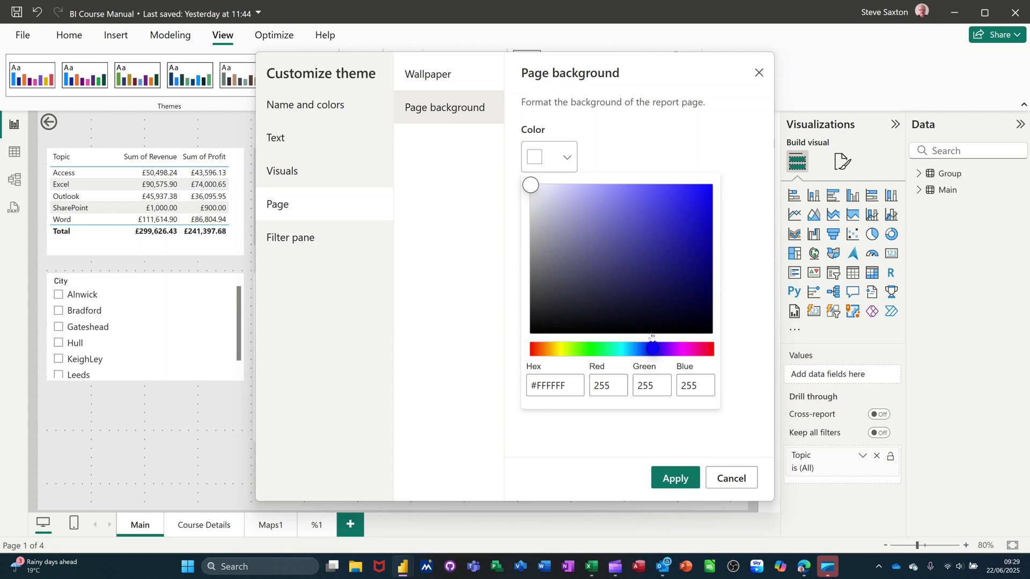
{"action": "left_click", "coordinate": [687, 206]}
{"action": "left_click", "coordinate": [732, 333]}
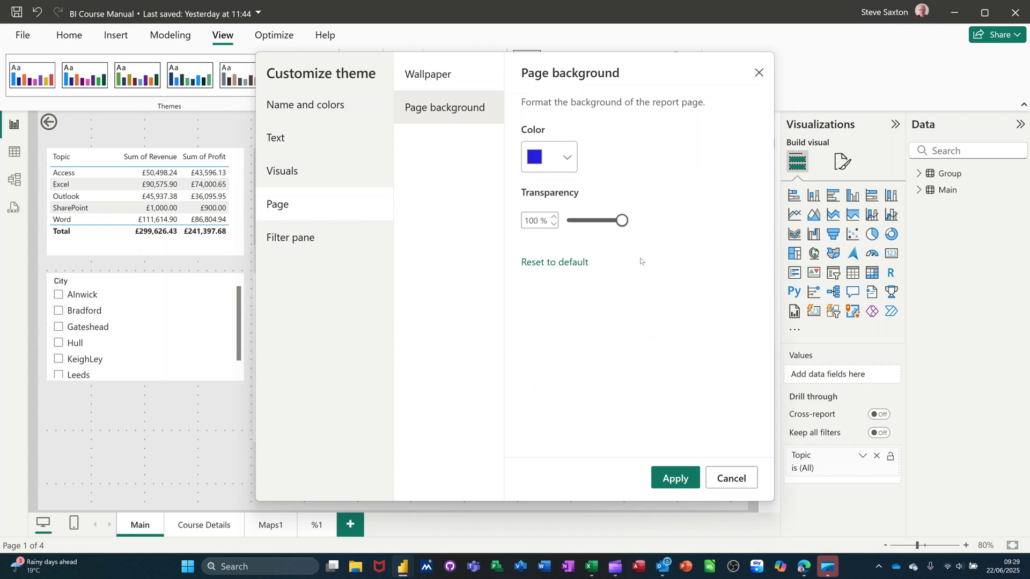
{"action": "left_click_drag", "start_coordinate": [622, 221], "coordinate": [594, 224]}
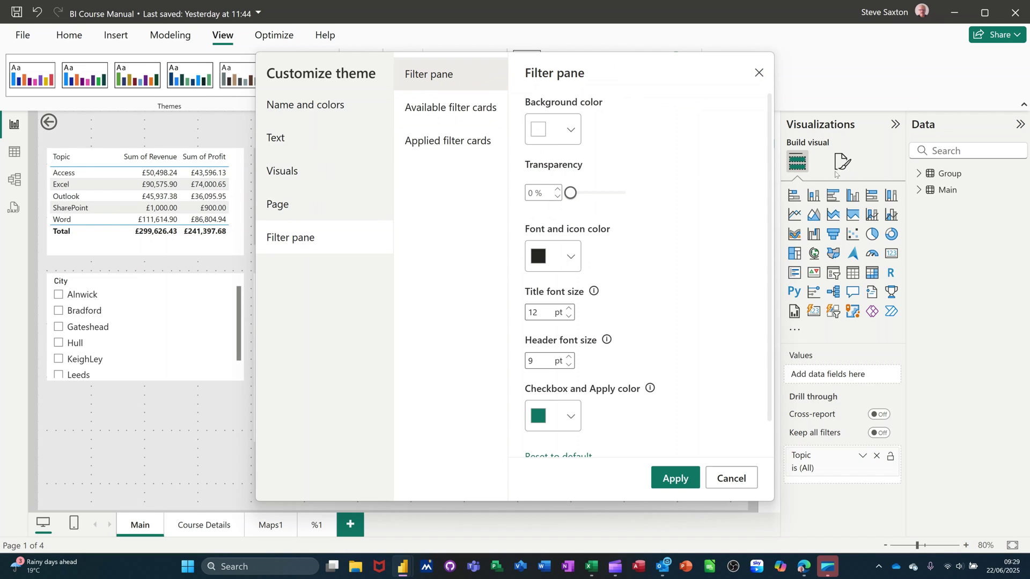
Give the filter pane a purple #7124DD background at 54% transparency with 14 pt titles
{"action": "left_click", "coordinate": [570, 129]}
{"action": "left_click", "coordinate": [665, 322]}
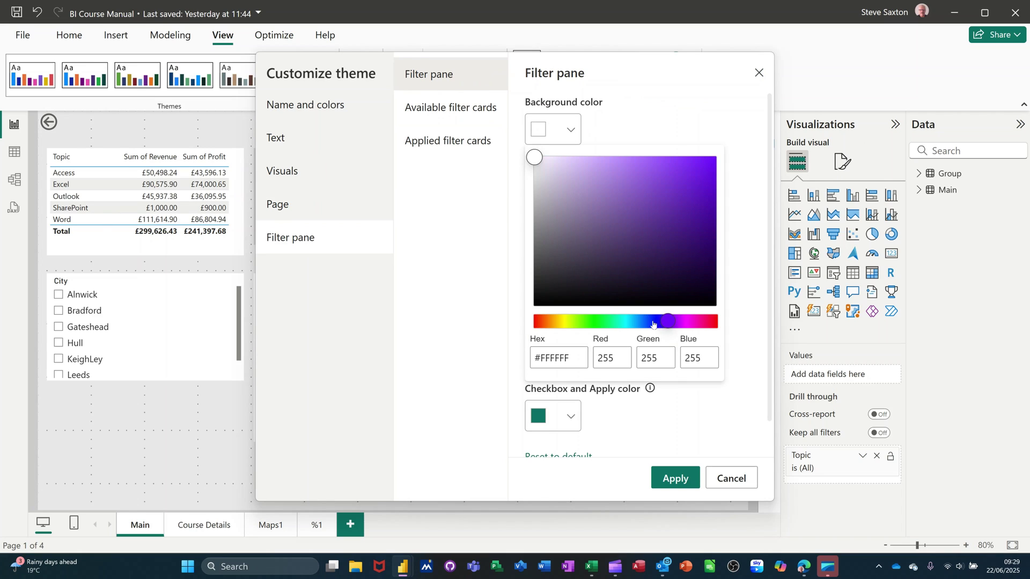
{"action": "left_click", "coordinate": [686, 177]}
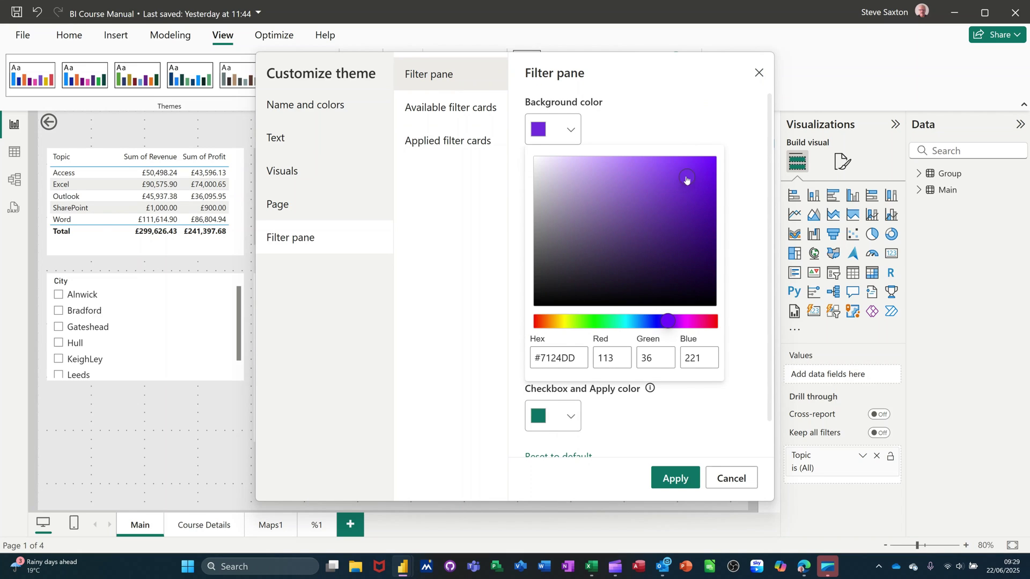
{"action": "left_click", "coordinate": [662, 427]}
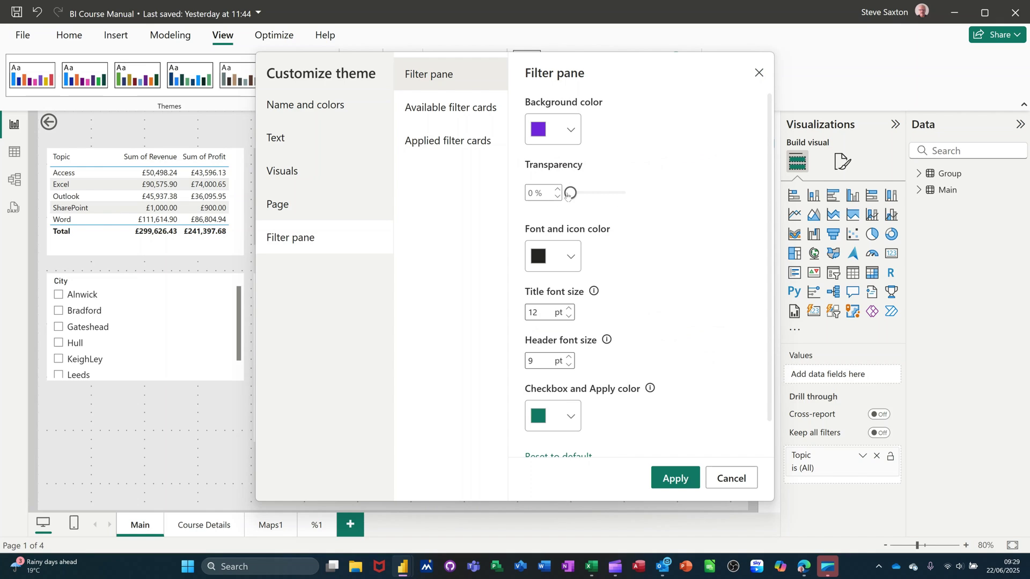
{"action": "left_click_drag", "start_coordinate": [570, 193], "coordinate": [601, 193]}
{"action": "left_click", "coordinate": [570, 308]}
{"action": "left_click", "coordinate": [570, 309]}
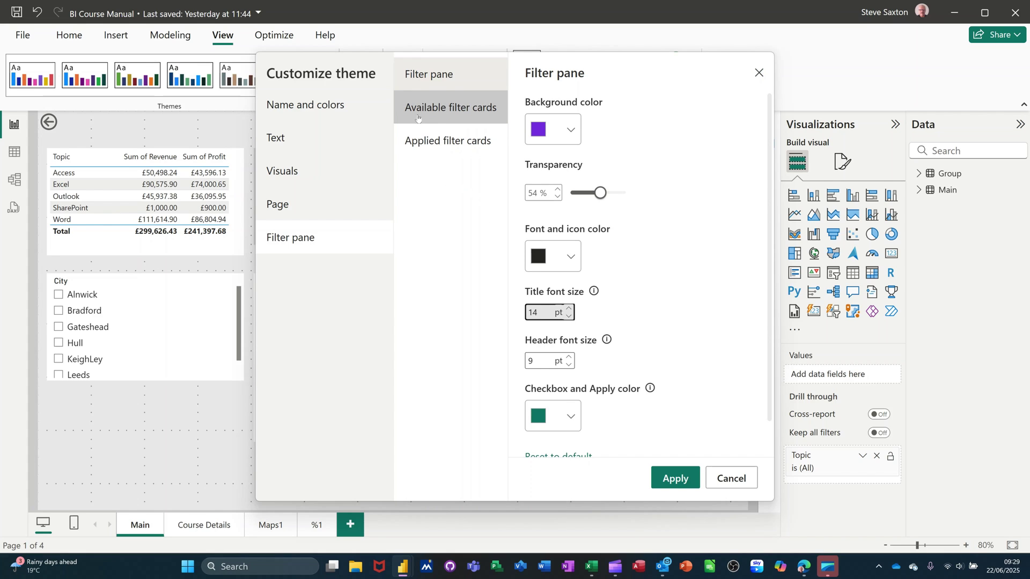
Give available filter cards a lime green background, 59% transparency and 11 pt text
{"action": "left_click", "coordinate": [457, 110]}
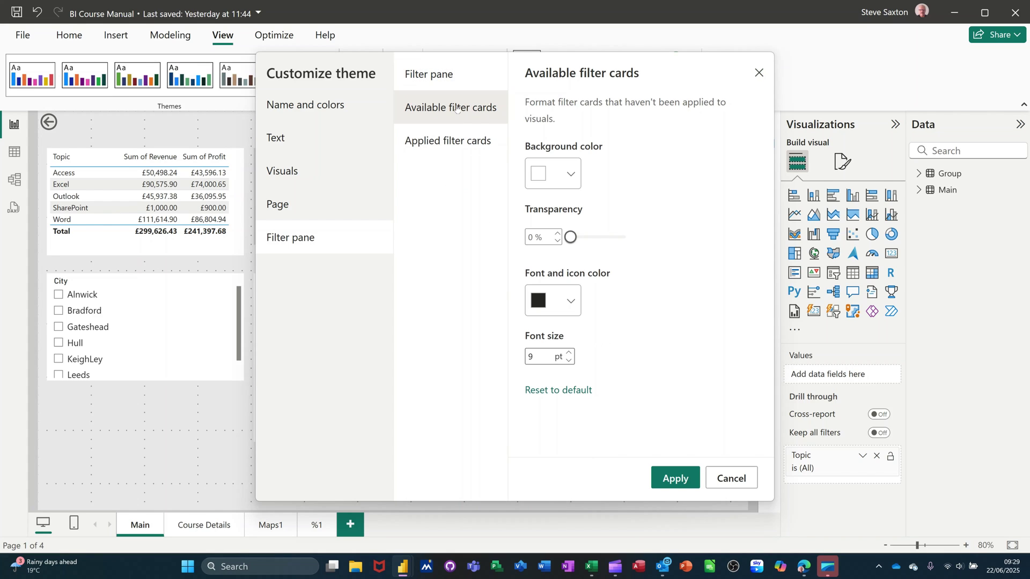
{"action": "left_click", "coordinate": [575, 180]}
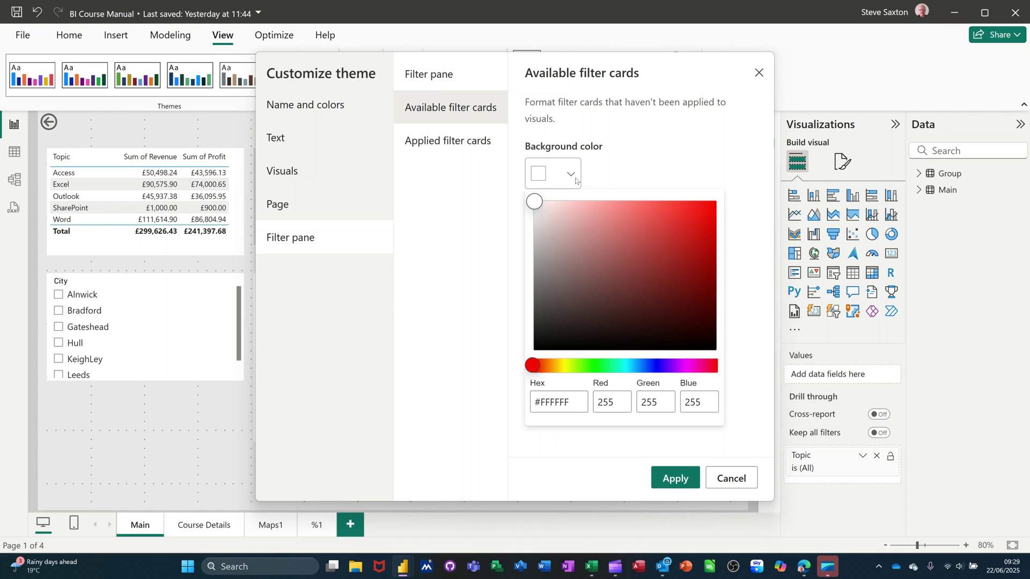
{"action": "left_click", "coordinate": [566, 366]}
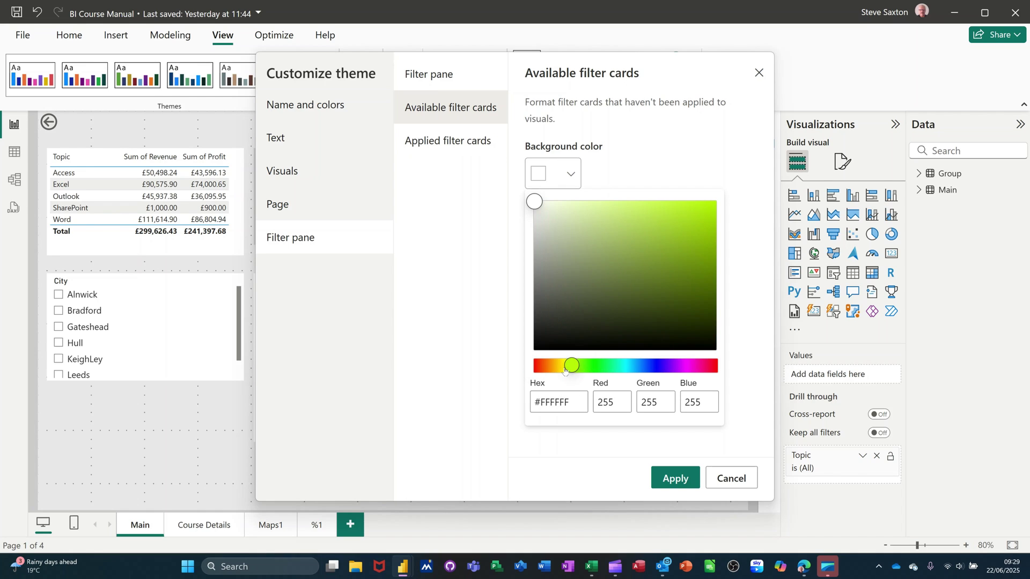
{"action": "left_click", "coordinate": [687, 217]}
{"action": "left_click", "coordinate": [736, 429]}
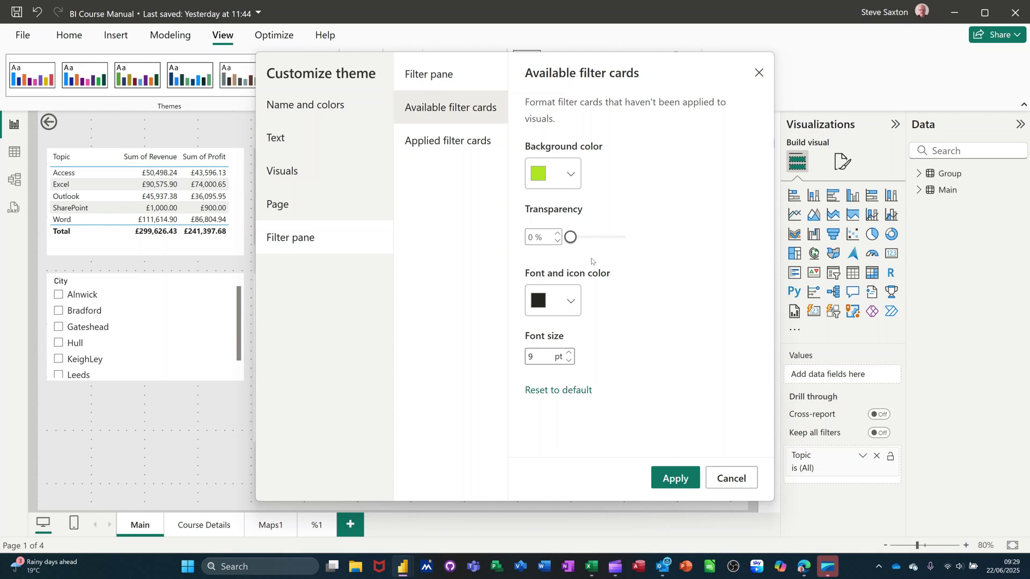
{"action": "left_click_drag", "start_coordinate": [573, 243], "coordinate": [604, 241]}
{"action": "left_click", "coordinate": [568, 352]}
{"action": "left_click", "coordinate": [569, 352]}
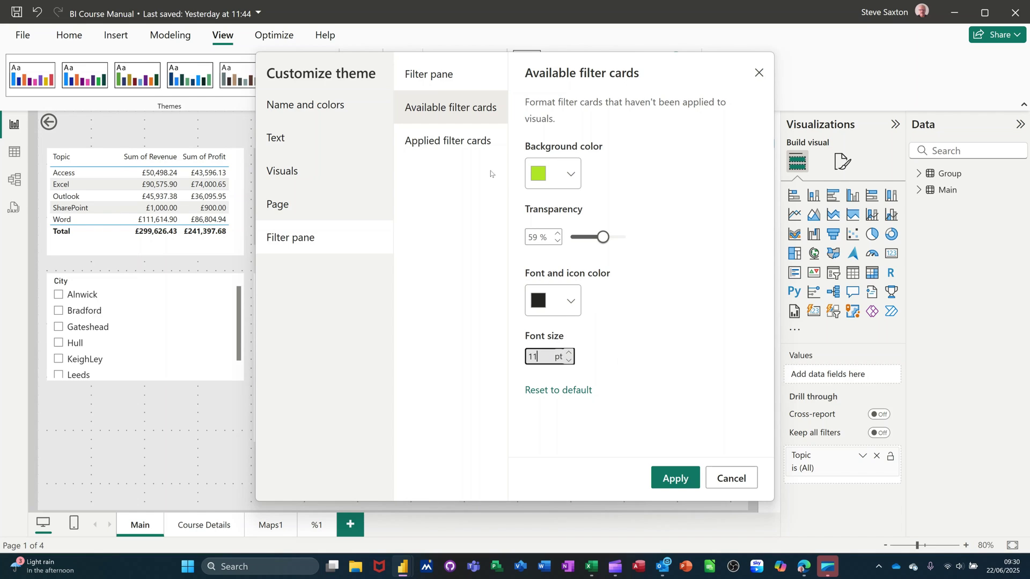
Make applied filter cards red #CF3636 at 37% transparency and apply the Sax theme
{"action": "left_click", "coordinate": [426, 142]}
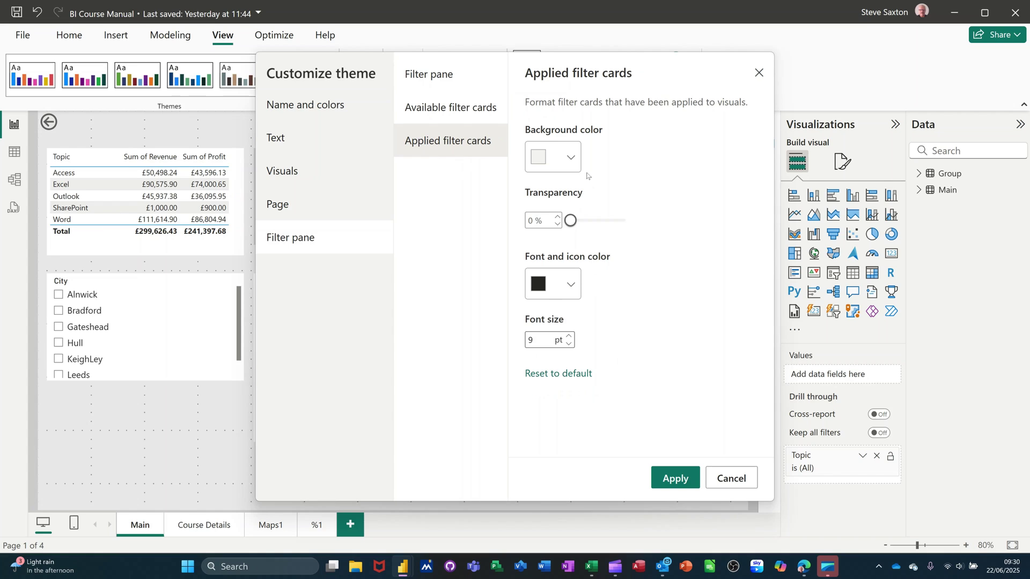
{"action": "left_click", "coordinate": [573, 160]}
{"action": "left_click", "coordinate": [668, 213]}
{"action": "left_click", "coordinate": [717, 419]}
{"action": "left_click_drag", "start_coordinate": [570, 224], "coordinate": [591, 221]}
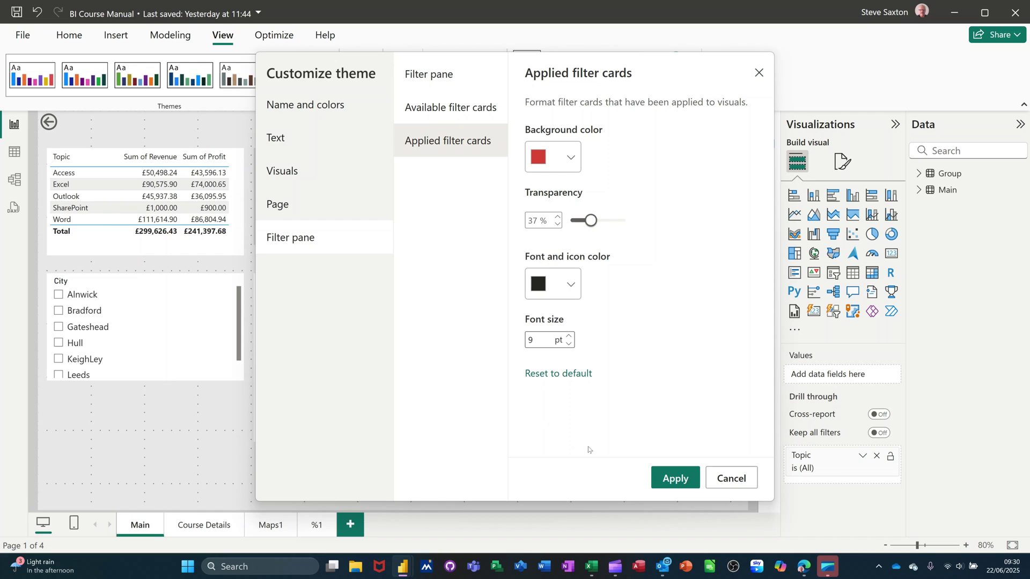
{"action": "left_click", "coordinate": [670, 478]}
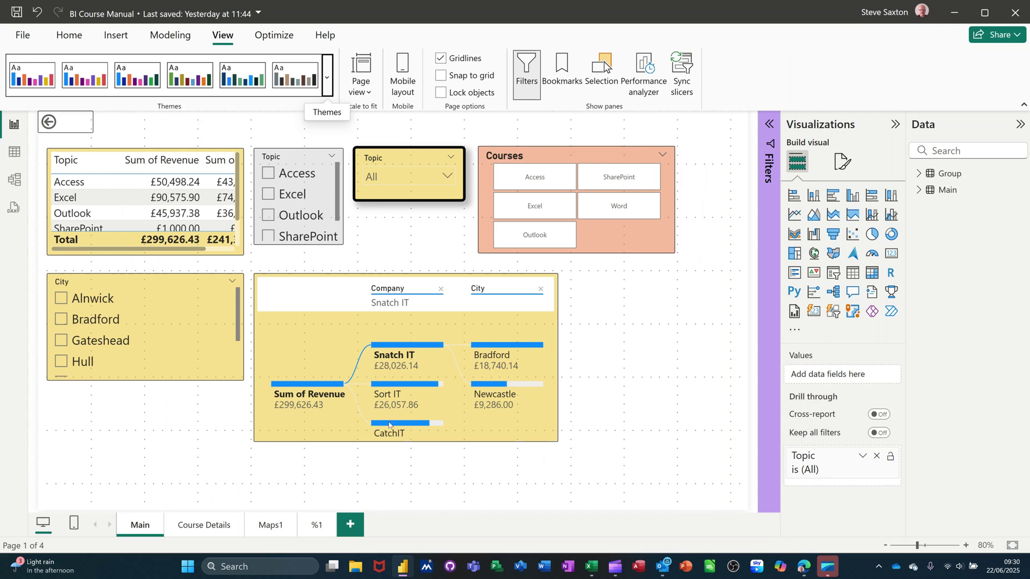
Flip between the Course Details and Main pages to review them
{"action": "left_click", "coordinate": [180, 527]}
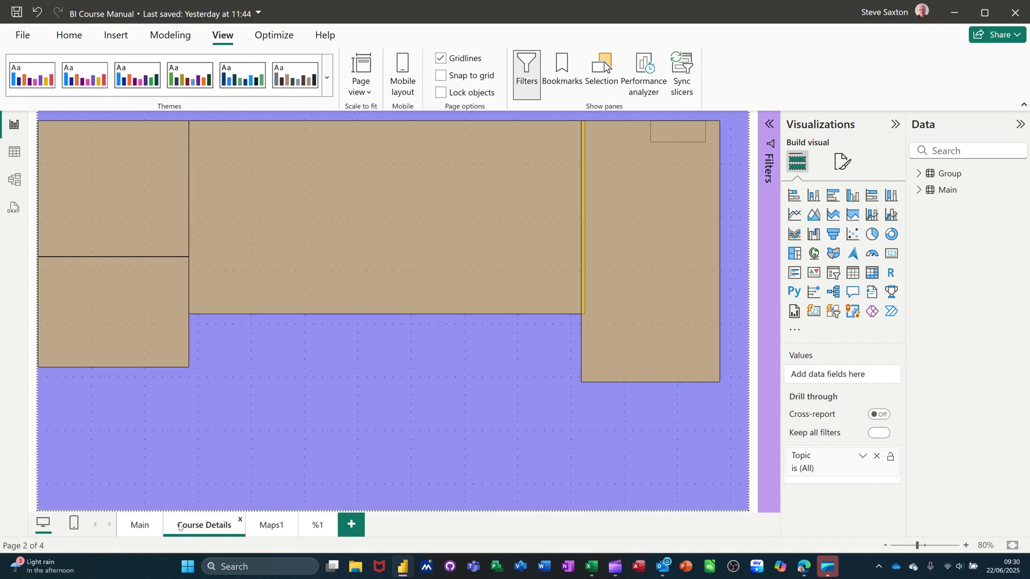
{"action": "left_click", "coordinate": [132, 528]}
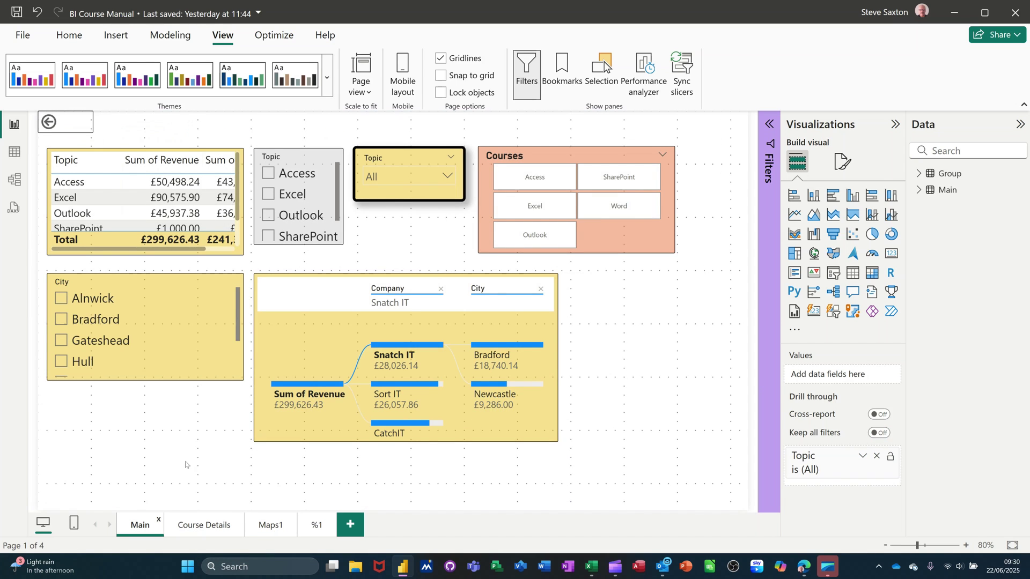
{"action": "left_click", "coordinate": [198, 525]}
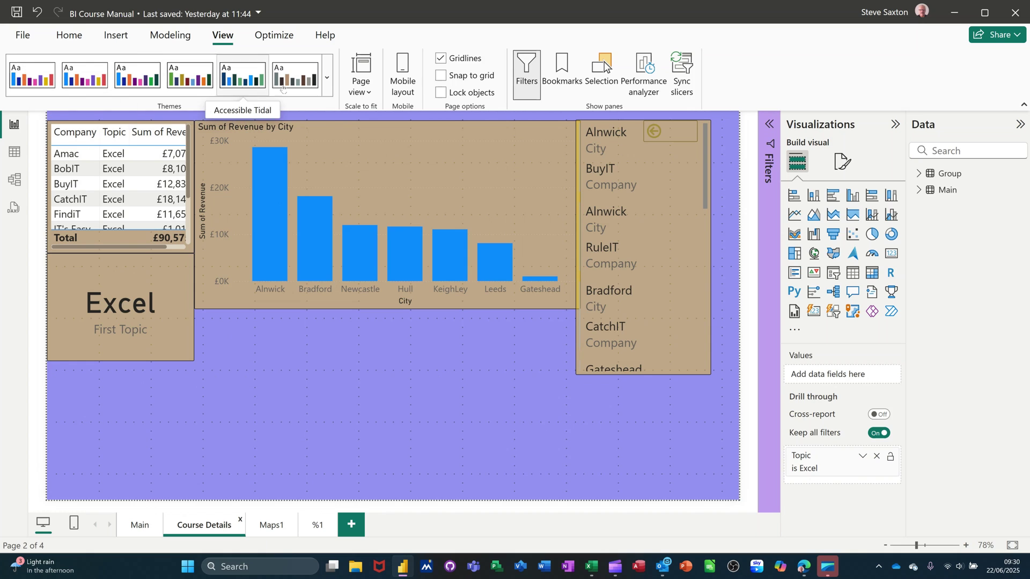
Apply the custom Sax theme from the Themes gallery and view the Maps1 page
{"action": "left_click", "coordinate": [326, 80]}
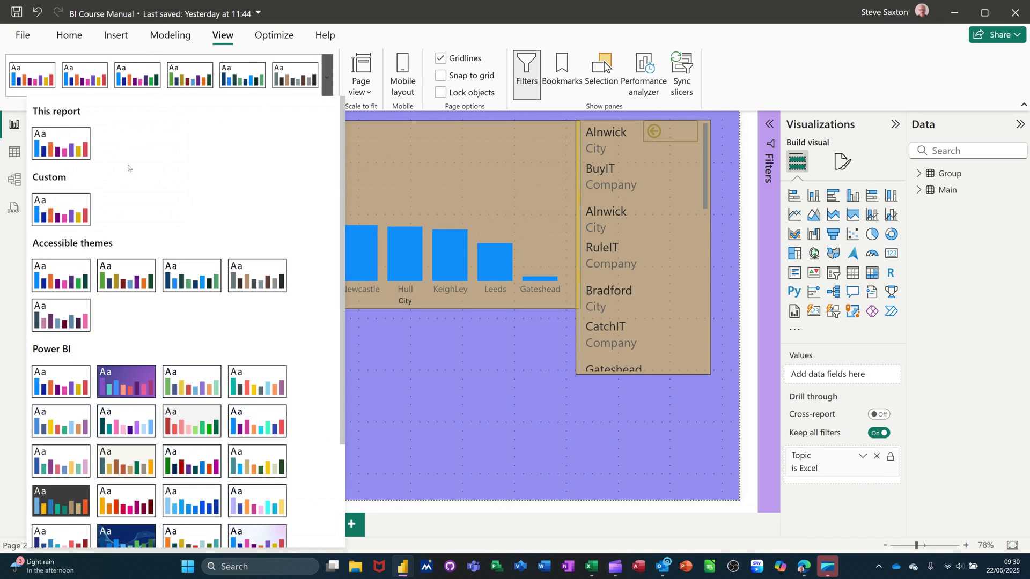
{"action": "left_click", "coordinate": [49, 203]}
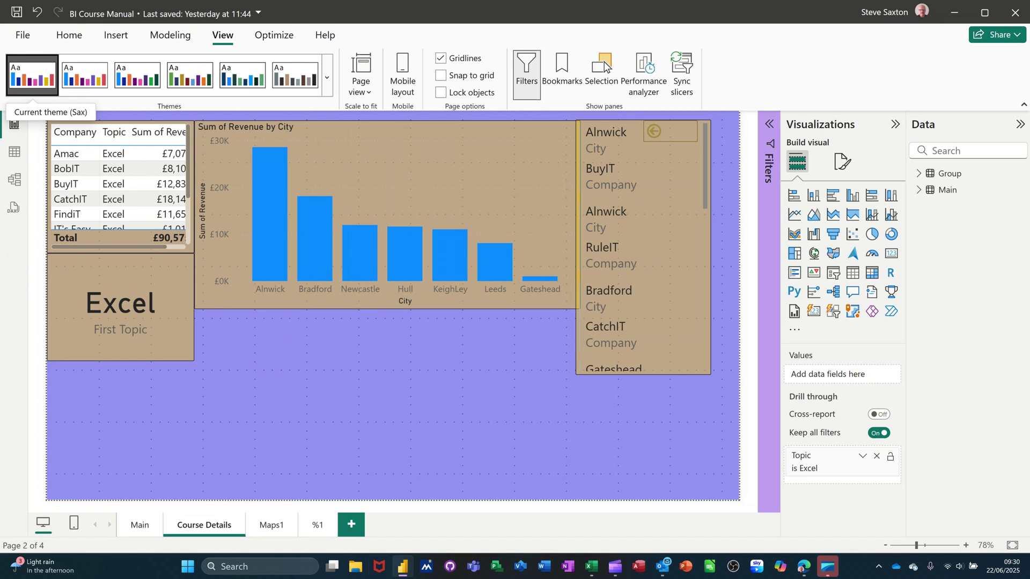
{"action": "left_click", "coordinate": [269, 526]}
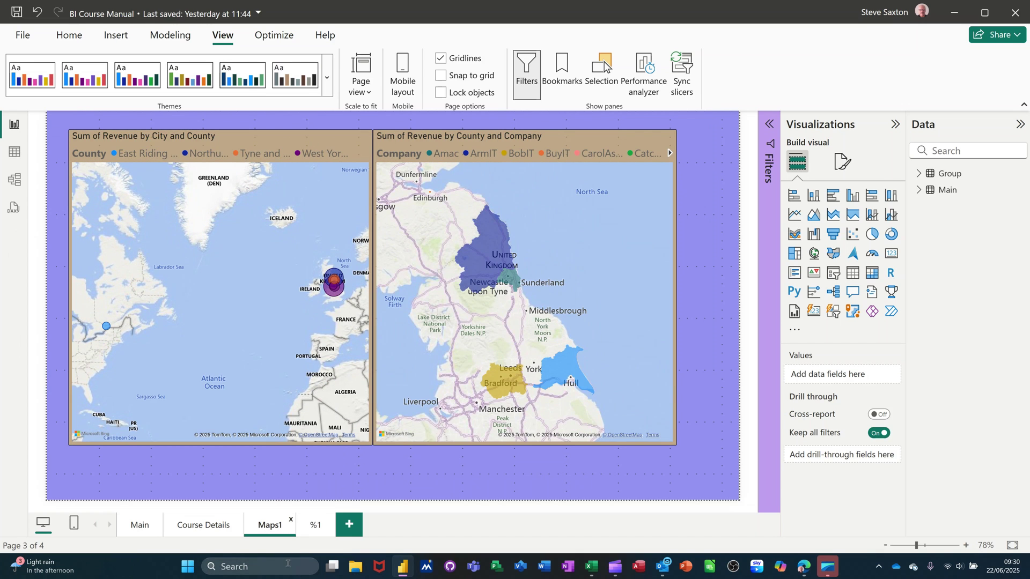
On page %1, widen the Company table to show Since and expand the Filters pane
{"action": "left_click", "coordinate": [316, 526]}
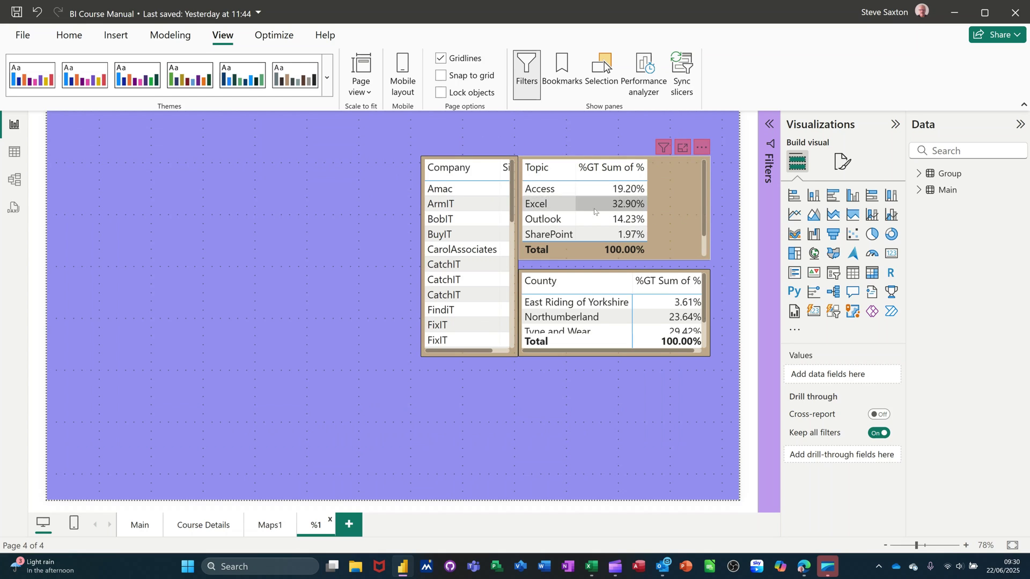
{"action": "left_click", "coordinate": [426, 353]}
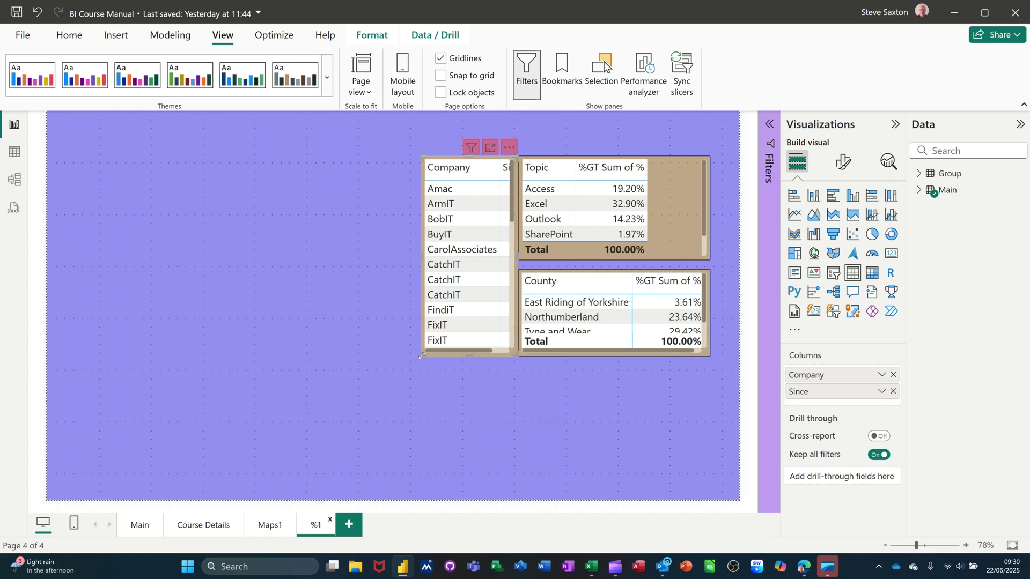
{"action": "left_click_drag", "start_coordinate": [420, 355], "coordinate": [358, 349]}
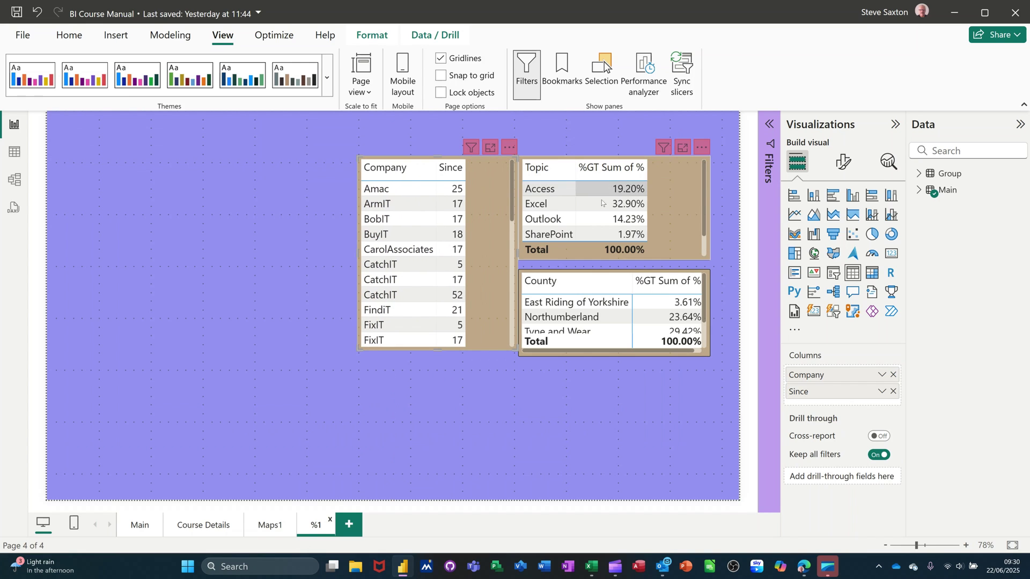
{"action": "left_click", "coordinate": [770, 125]}
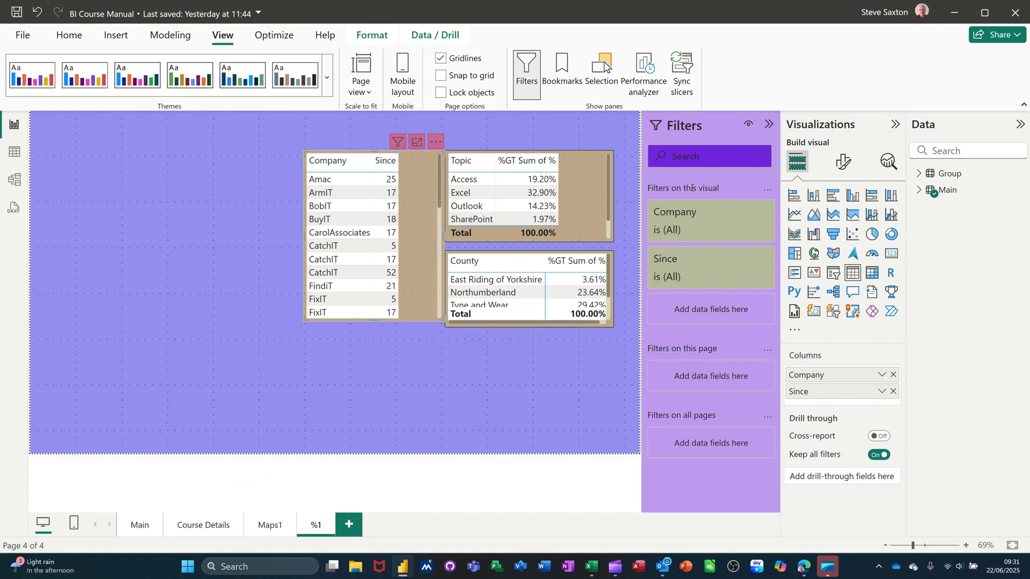
{"action": "left_click", "coordinate": [202, 529]}
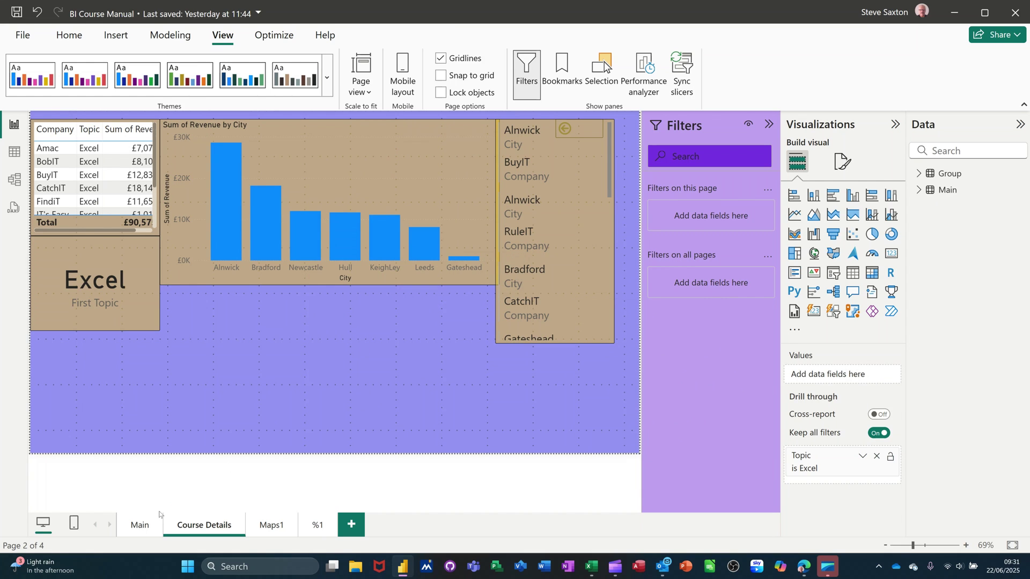
On the Main page, check the Topic revenue table's General format settings, then deselect it
{"action": "left_click", "coordinate": [140, 525]}
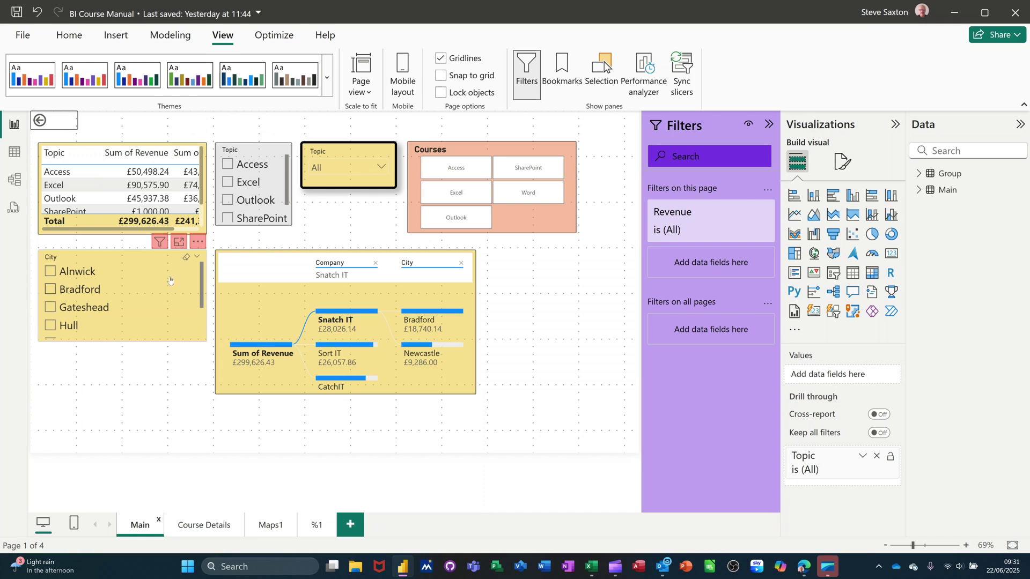
{"action": "left_click", "coordinate": [106, 219]}
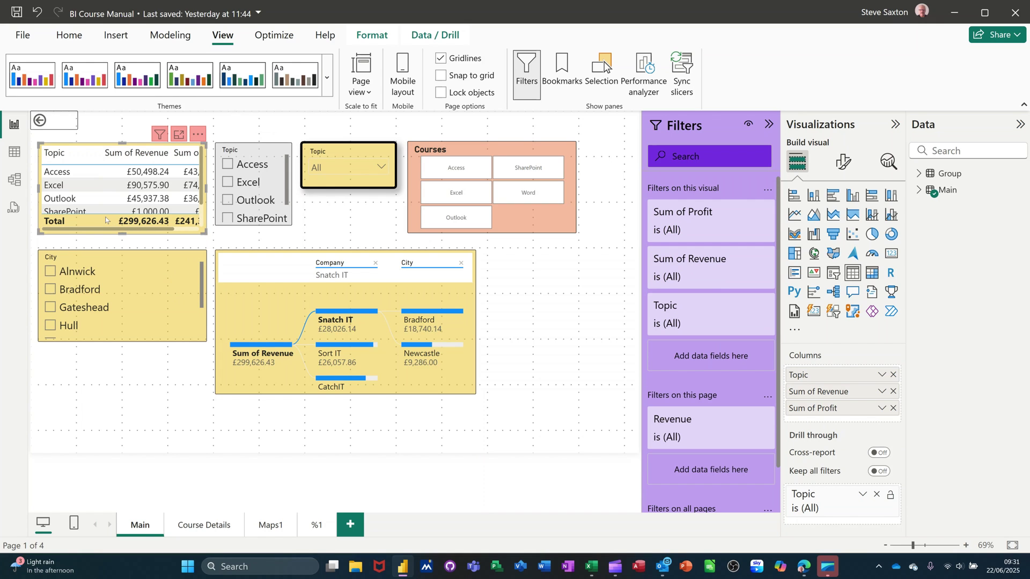
{"action": "left_click", "coordinate": [843, 169]}
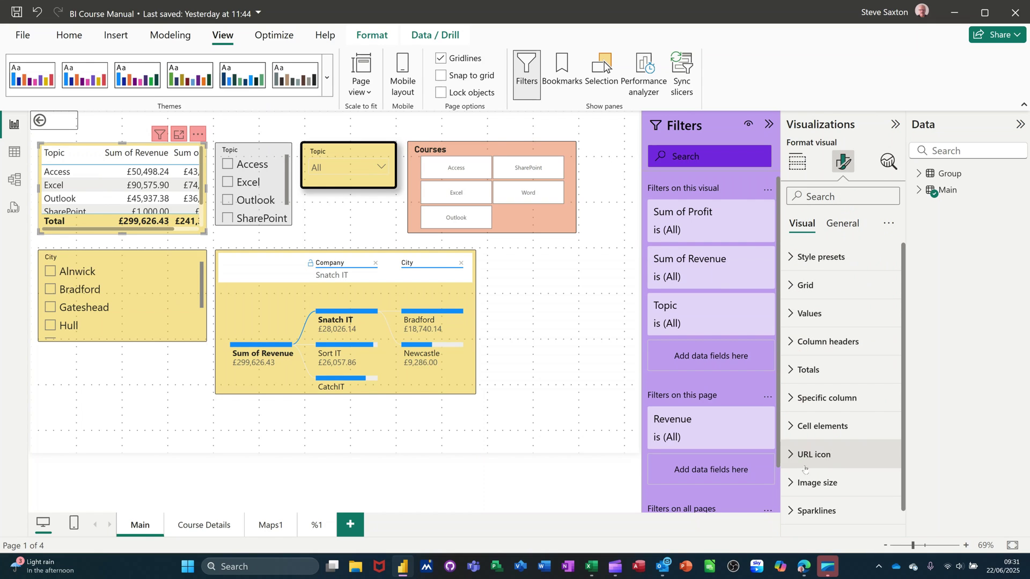
{"action": "left_click", "coordinate": [842, 225]}
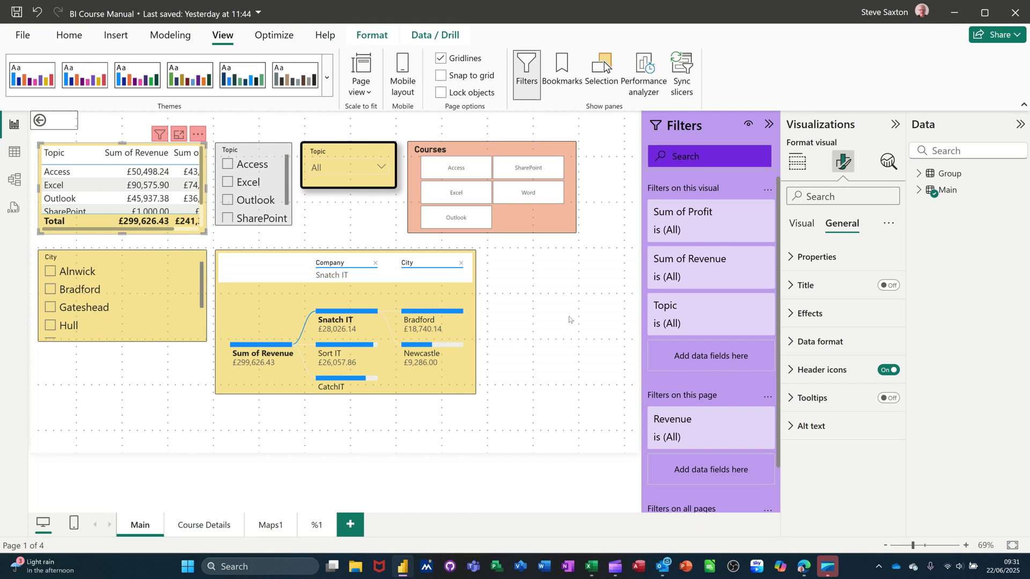
{"action": "left_click", "coordinate": [567, 301]}
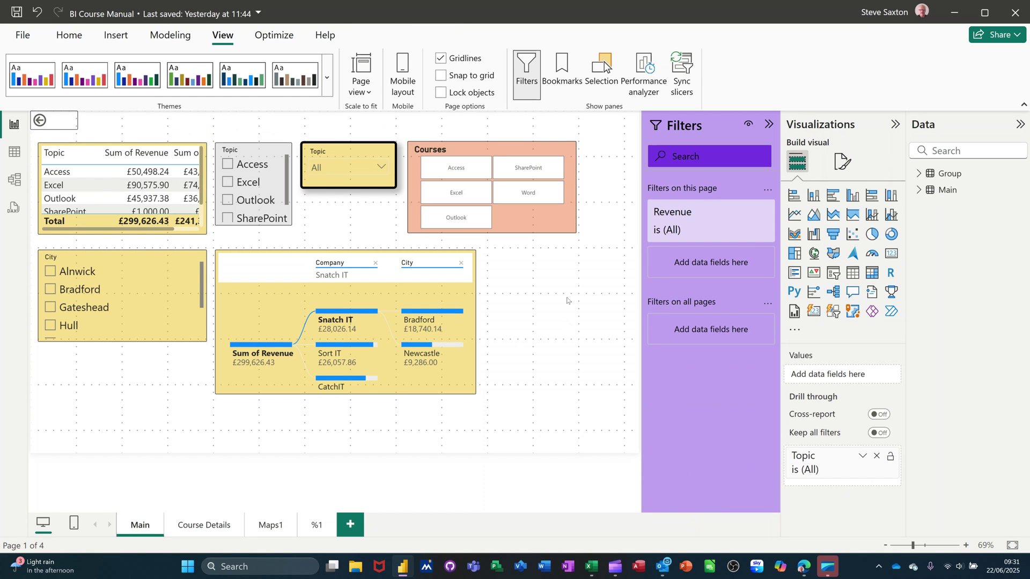